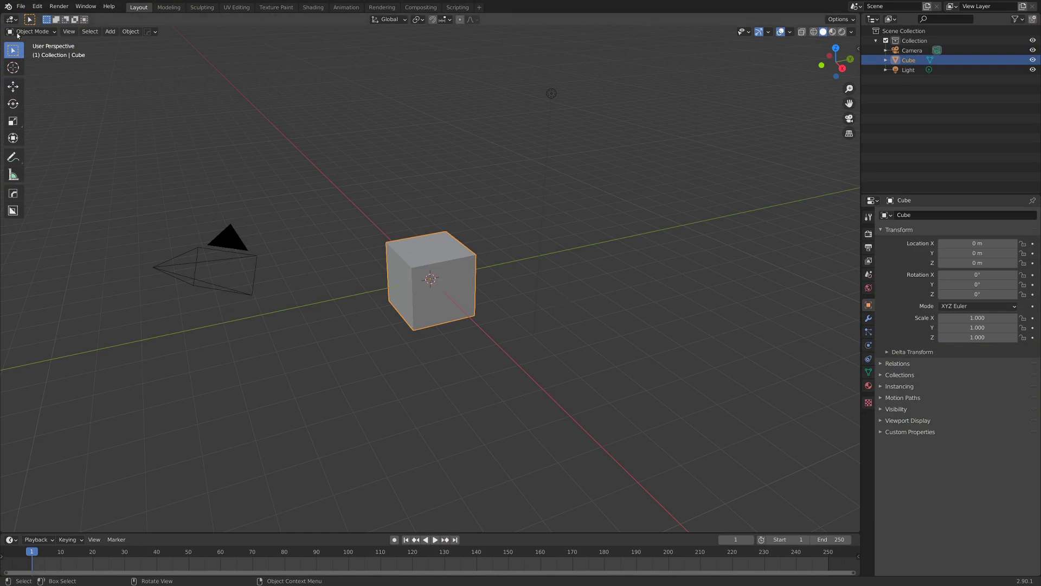
Step: Create a new file from the Video Editing template
{"action": "left_click", "coordinate": [21, 6]}
{"action": "mouse_move", "coordinate": [19, 18]}
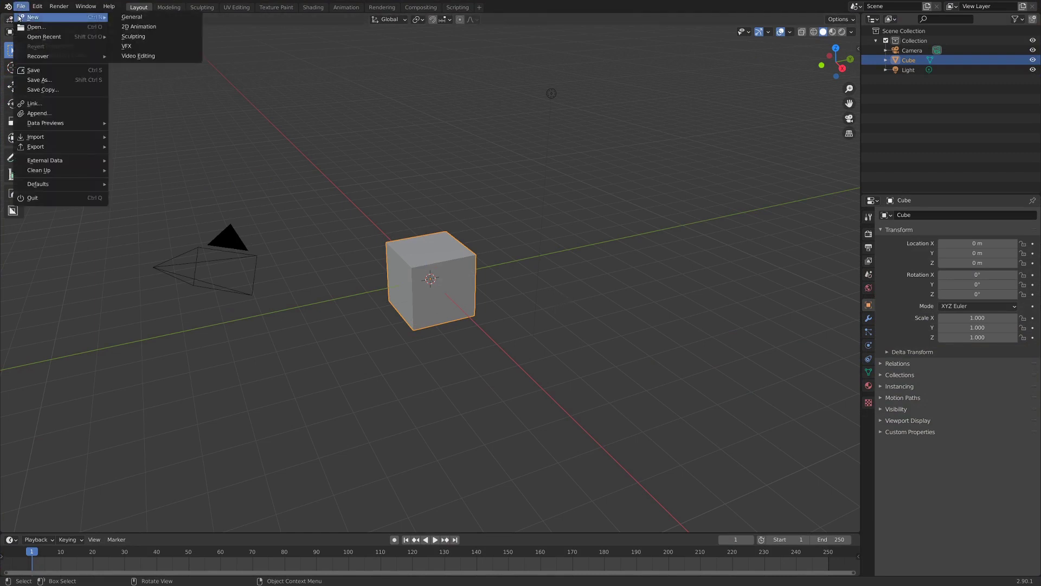
{"action": "left_click", "coordinate": [136, 56]}
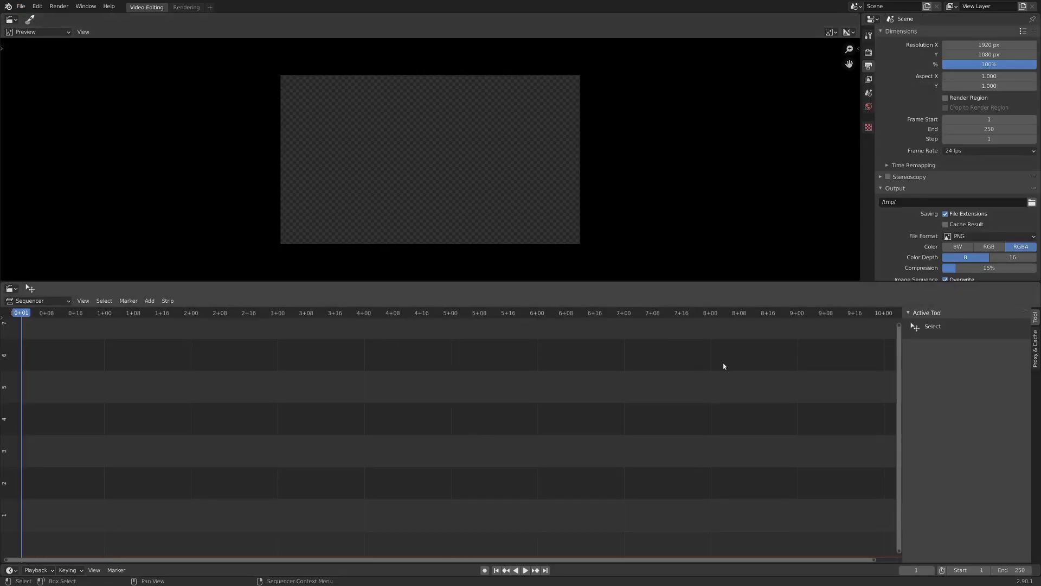
Step: Add the movie clips P1000218.MP4 and P1000219.MP4 to the sequencer, both starting at frame 1
{"action": "key", "text": "shift+a"}
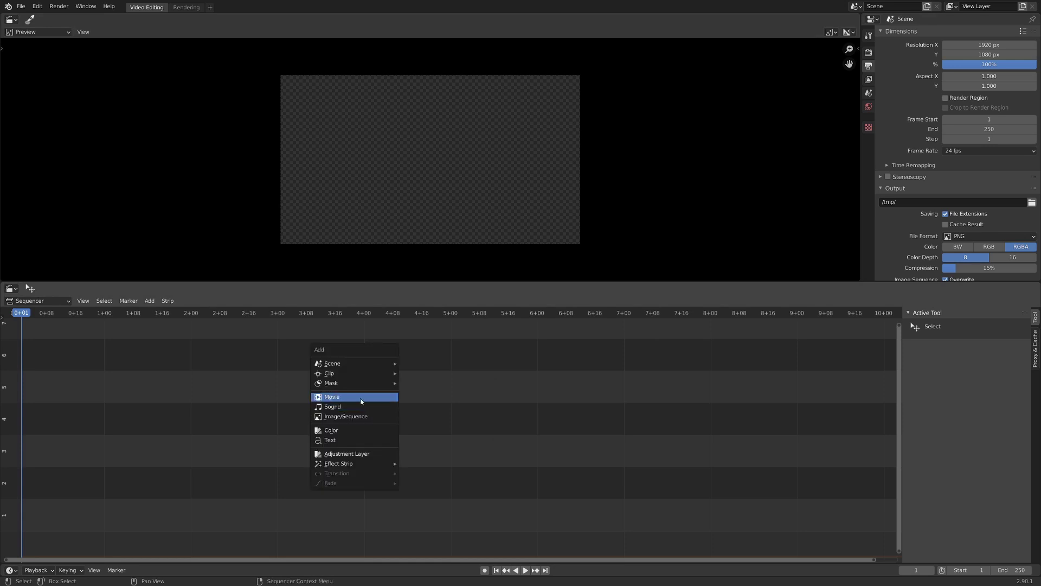
{"action": "left_click", "coordinate": [361, 400]}
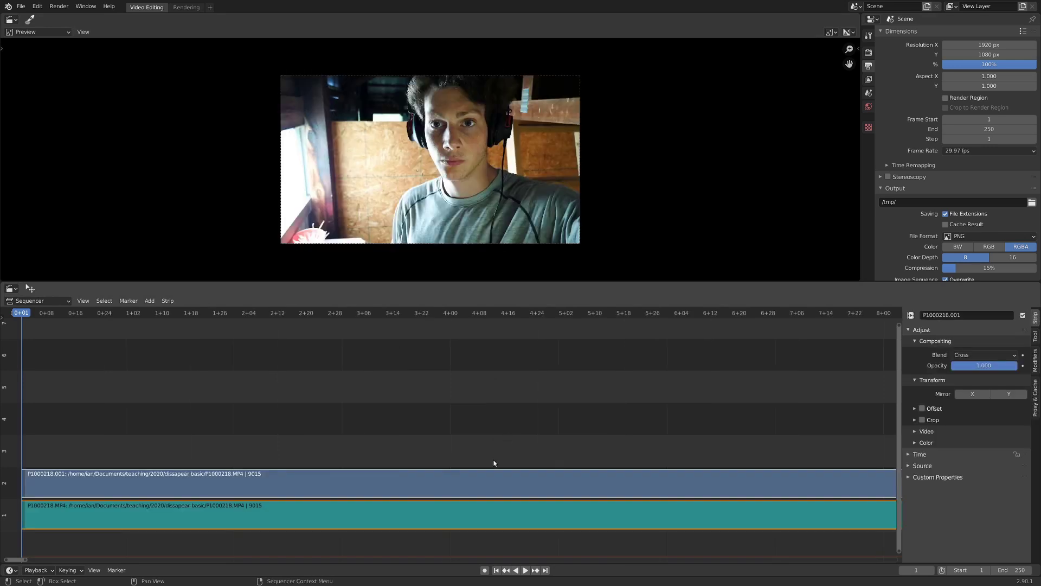
{"action": "scroll", "coordinate": [440, 461], "scroll_direction": "down", "scroll_amount": 4}
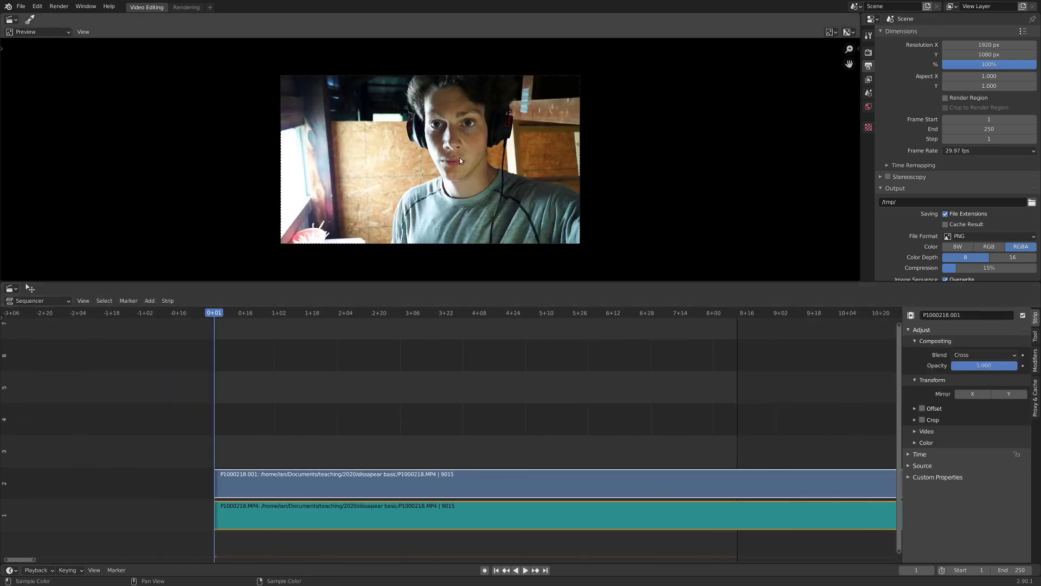
{"action": "scroll", "coordinate": [443, 171], "scroll_direction": "up", "scroll_amount": 1}
{"action": "key", "text": "shift+a"}
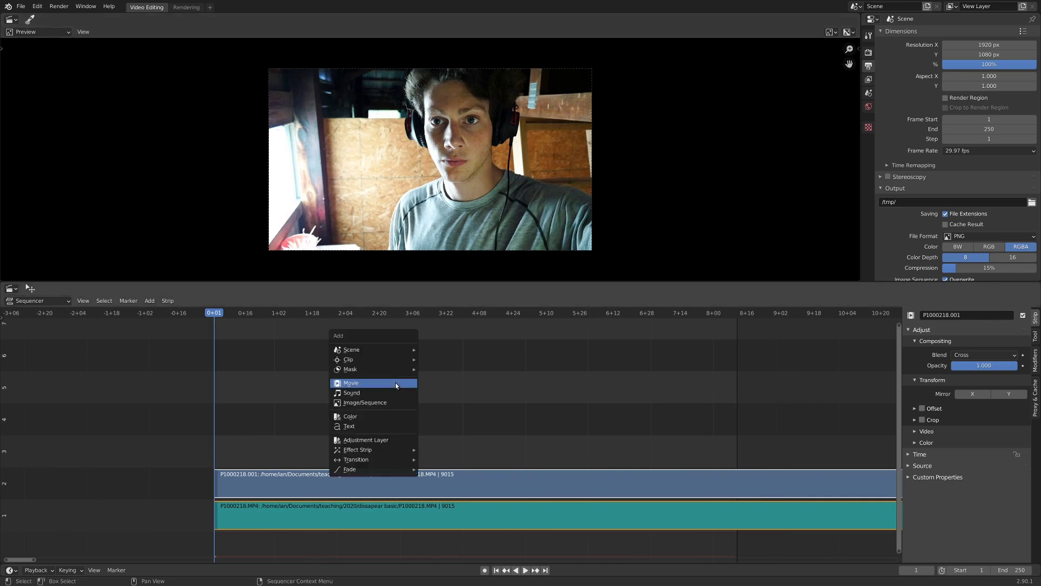
{"action": "left_click", "coordinate": [396, 383]}
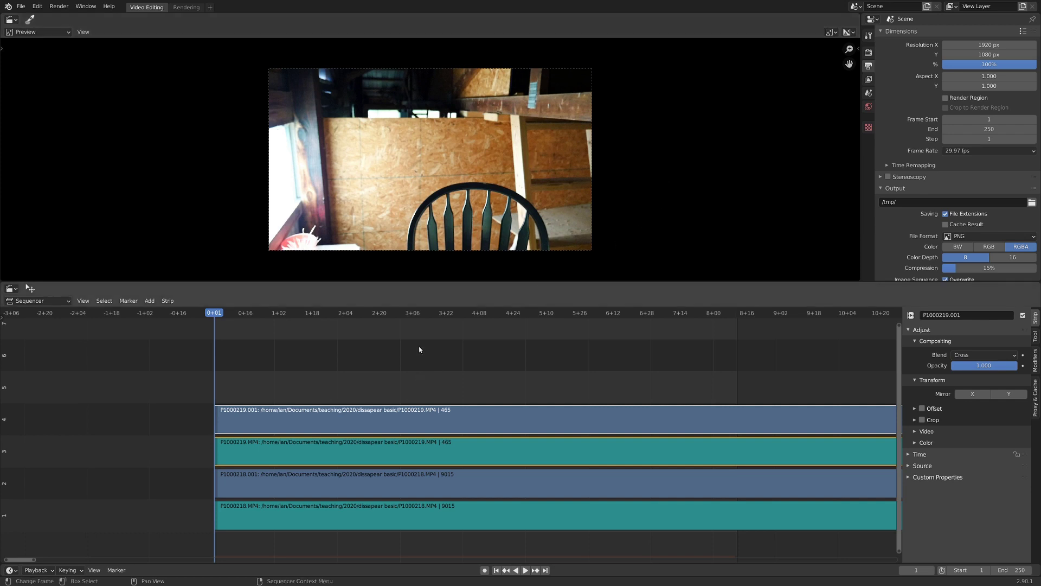
Step: Delete the audio strips of both P1000218.MP4 and P1000219.MP4, keeping only the video strips
{"action": "left_click", "coordinate": [334, 448]}
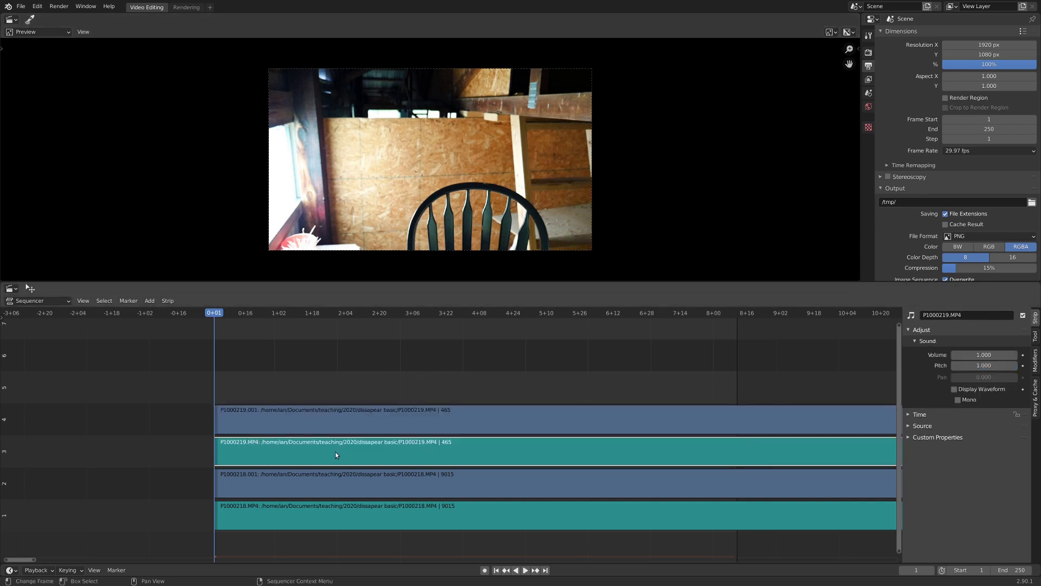
{"action": "left_click", "coordinate": [334, 508], "text": "shift"}
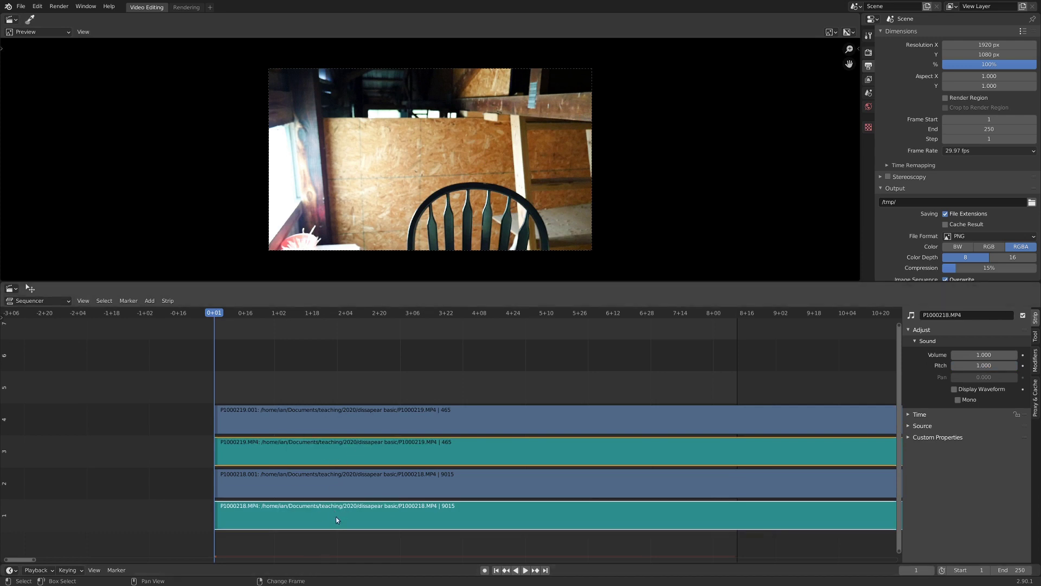
{"action": "key", "text": "Delete"}
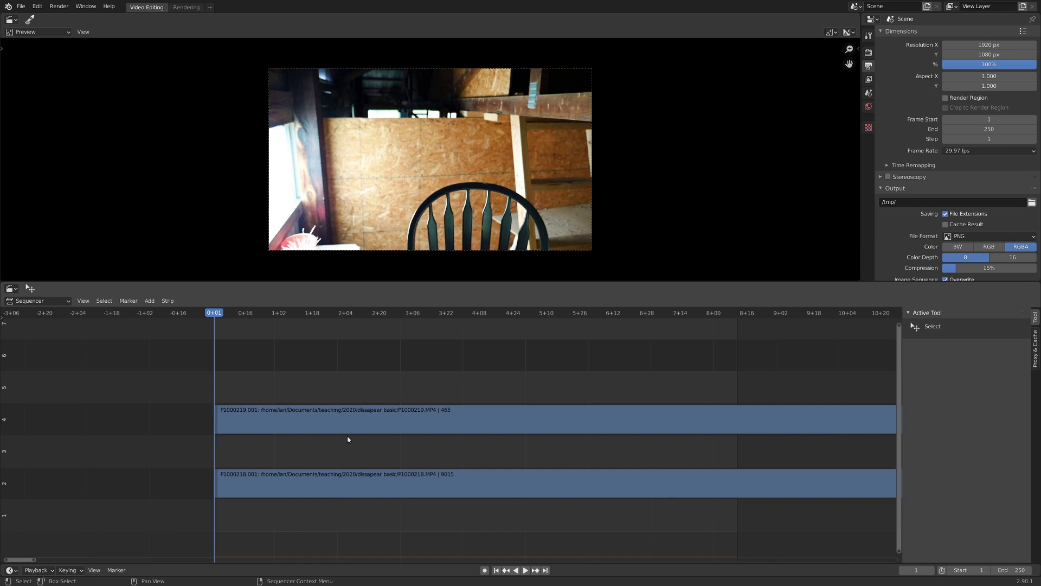
Step: Mute and unmute the P1000219 empty-chair strip to compare it with the footage beneath
{"action": "left_click", "coordinate": [359, 421]}
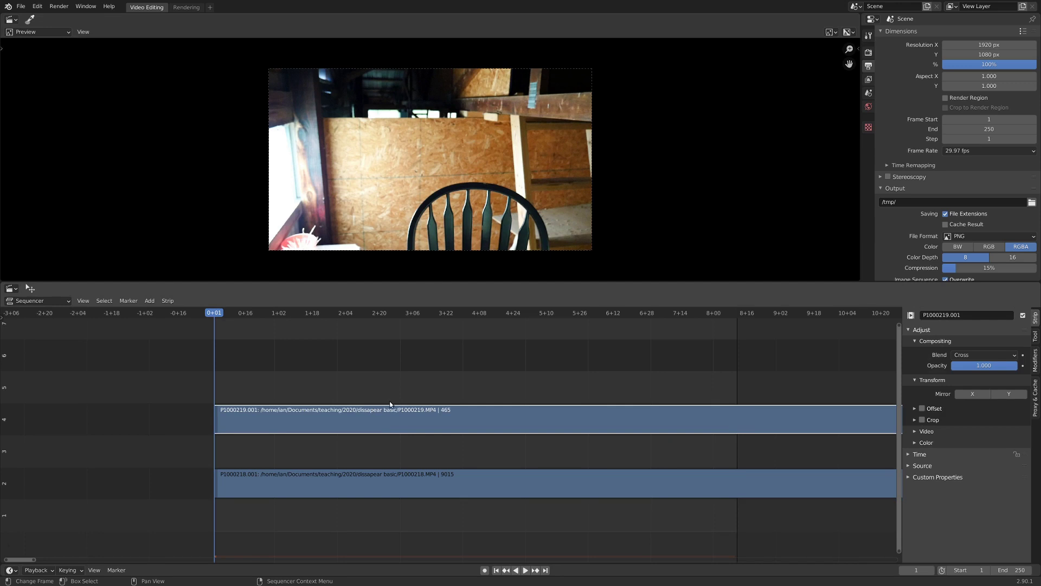
{"action": "key", "text": "h"}
{"action": "key", "text": "alt+h"}
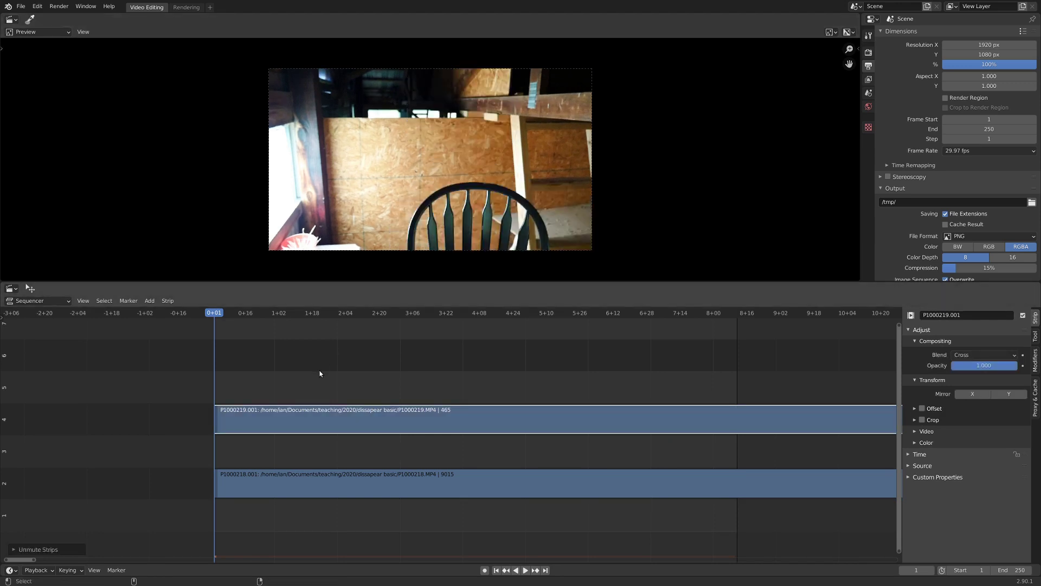
Step: Find the disappearance moment in the lower clip and keyframe the P1000219 strip's opacity at 1.000 on frame 146
{"action": "right_click", "coordinate": [412, 417], "text": "shift"}
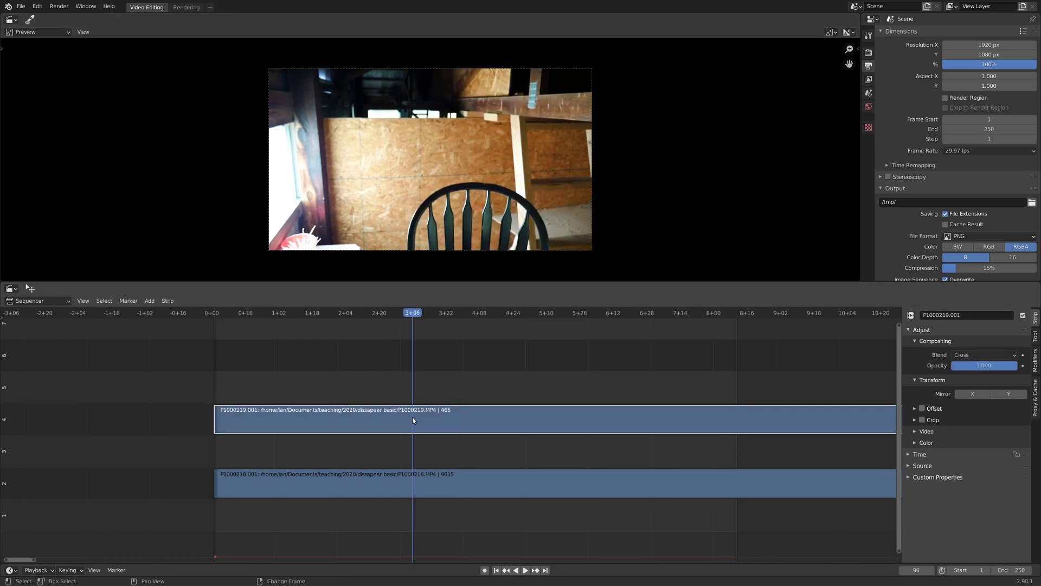
{"action": "right_click_drag", "start_coordinate": [412, 417], "coordinate": [447, 422], "text": "shift"}
{"action": "key", "text": "h"}
{"action": "key", "text": "space"}
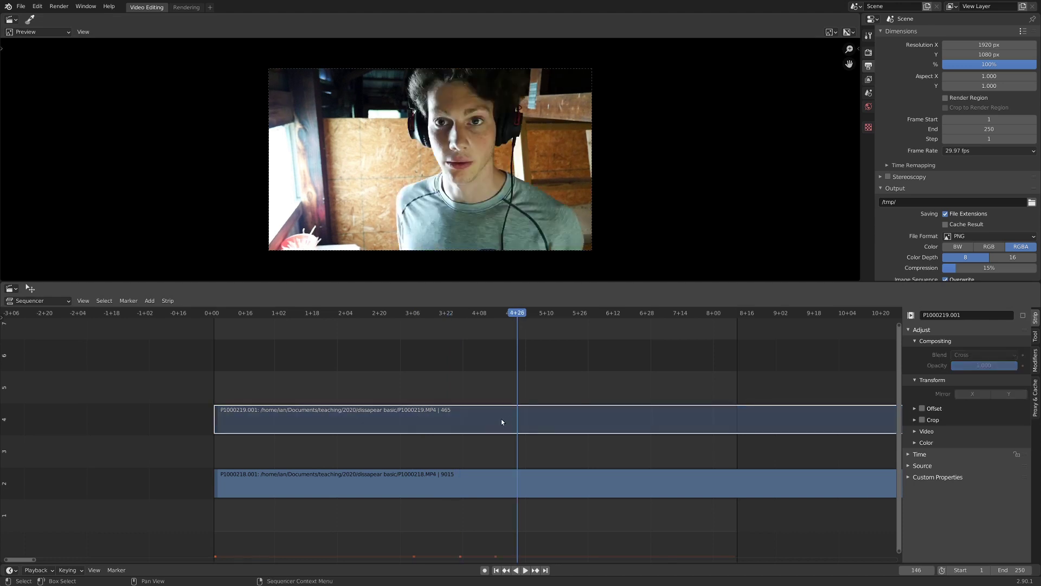
{"action": "key", "text": "alt+h"}
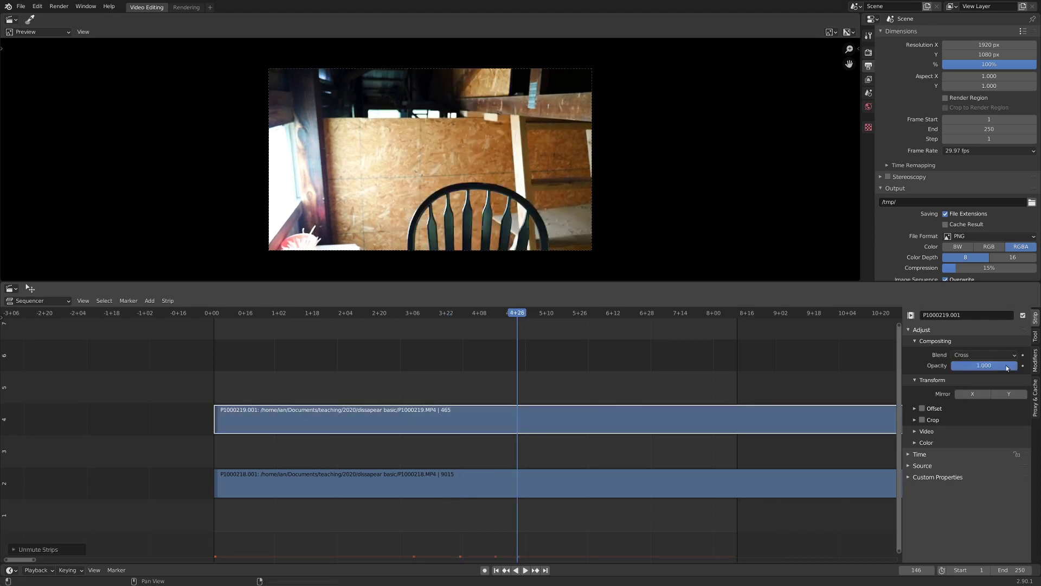
{"action": "key", "text": "i"}
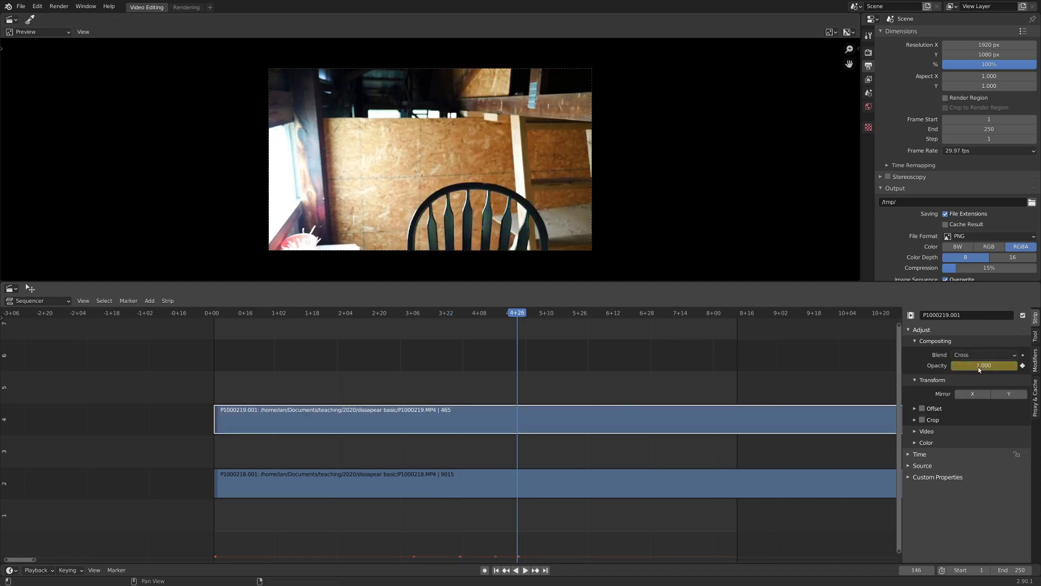
Step: Keyframe the P1000219 strip's opacity at 0.000 on frame 141
{"action": "left_click", "coordinate": [506, 313]}
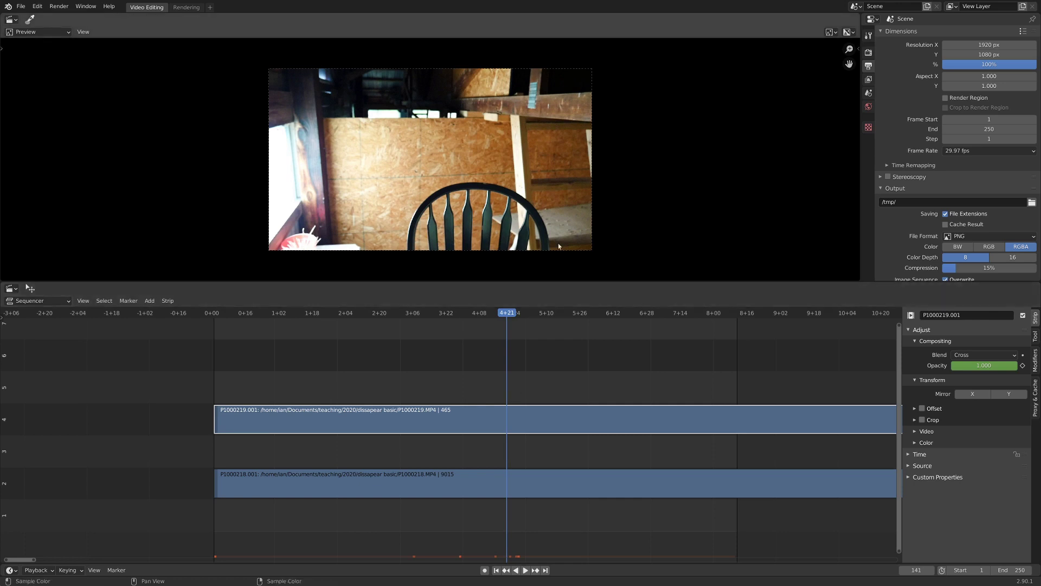
{"action": "left_click_drag", "start_coordinate": [997, 364], "coordinate": [952, 365]}
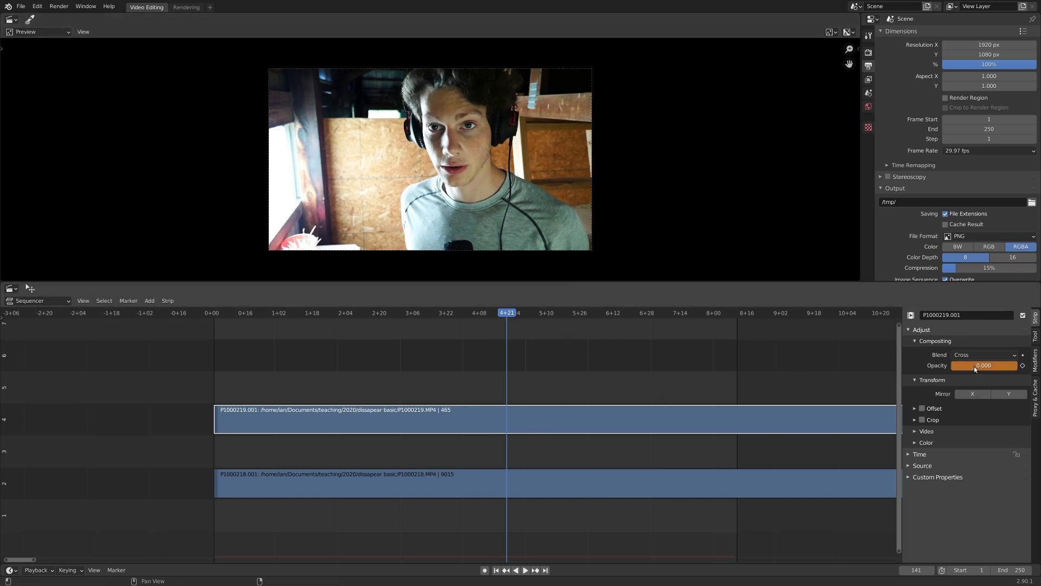
{"action": "key", "text": "i"}
Step: Step and play through the P1000219 strip's opacity ramp to check the fade between the two clips
{"action": "scroll", "coordinate": [559, 421], "scroll_direction": "up", "scroll_amount": 5}
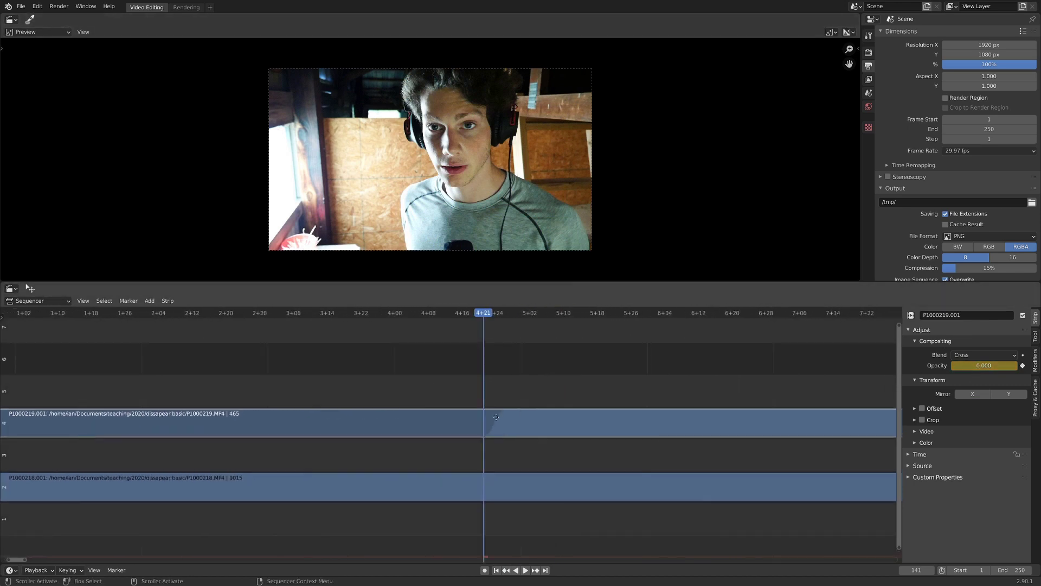
{"action": "scroll", "coordinate": [416, 419], "scroll_direction": "up", "scroll_amount": 3}
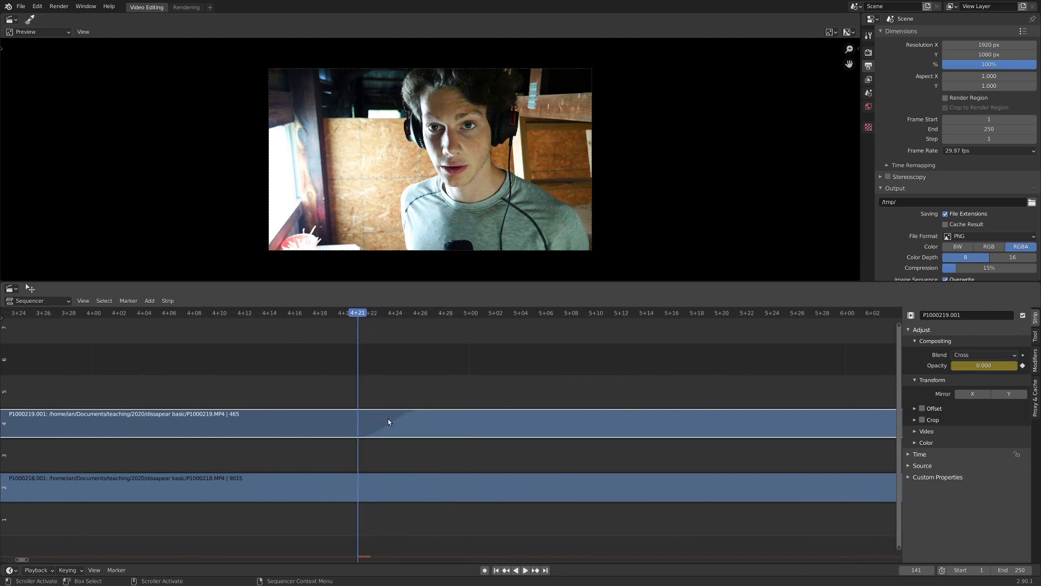
{"action": "key", "text": "Right"}
{"action": "key", "text": "Right"}
{"action": "key", "text": "Right"}
{"action": "key", "text": "Right"}
{"action": "key", "text": "Right"}
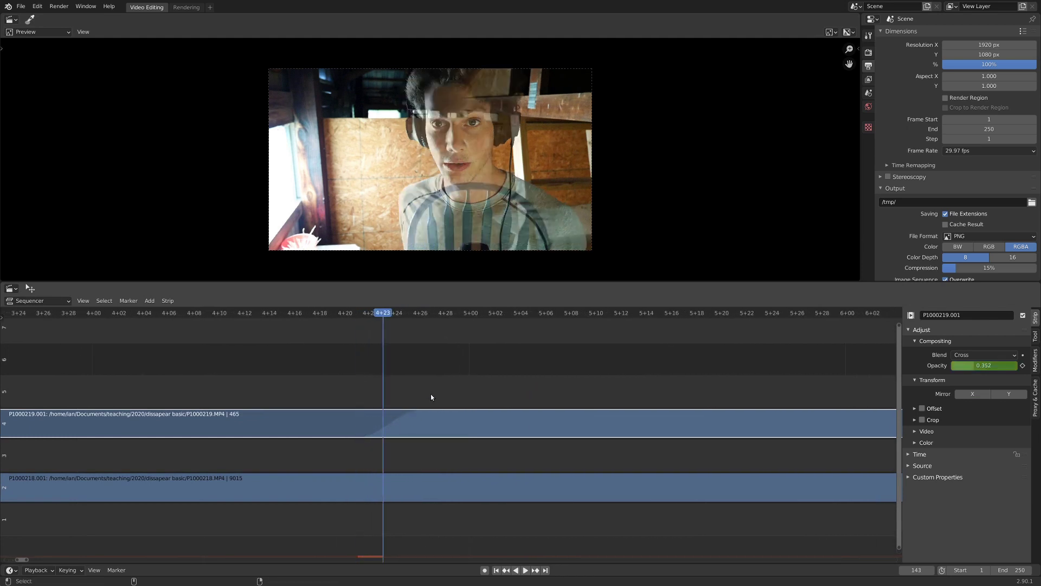
{"action": "key", "text": "Right"}
{"action": "key", "text": "Right"}
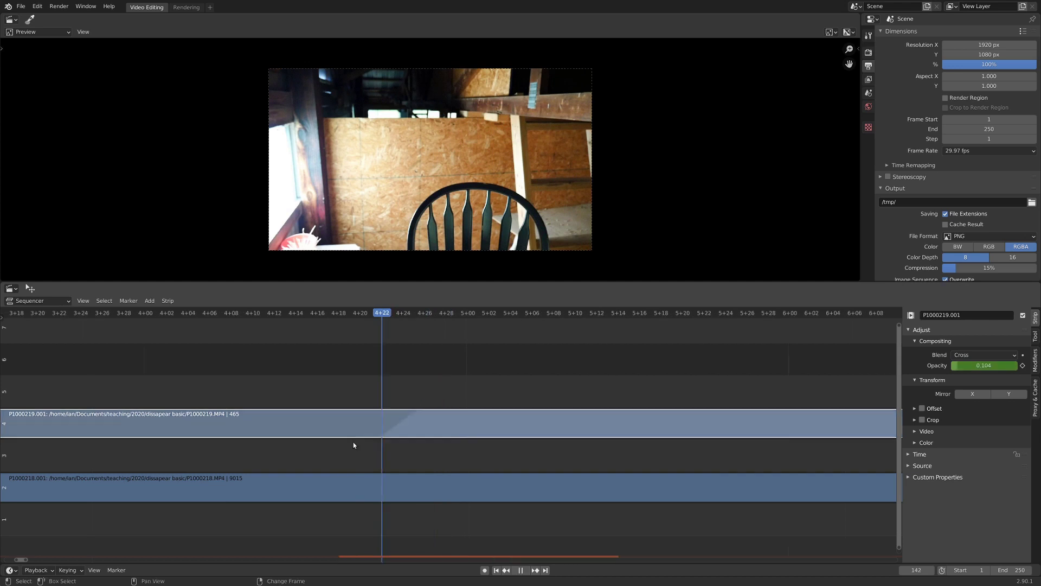
{"action": "right_click_drag", "start_coordinate": [353, 442], "coordinate": [360, 439], "text": "shift"}
{"action": "key", "text": "space"}
{"action": "key", "text": "space"}
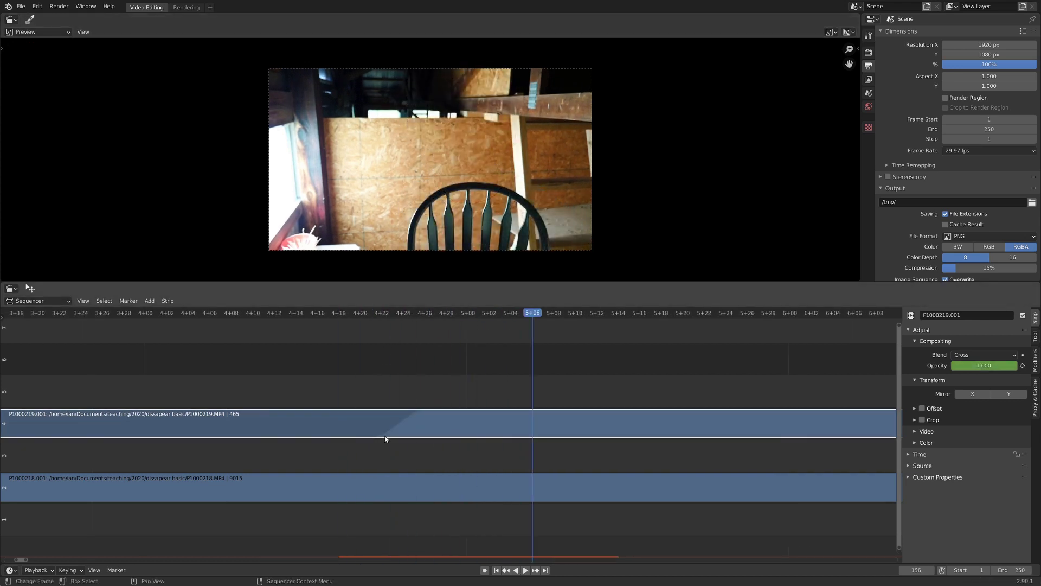
Step: Step back and forth through the fade frames with the preview enlarged, checking how well the two clips' backgrounds line up
{"action": "key", "text": "Down"}
{"action": "key", "text": "Down"}
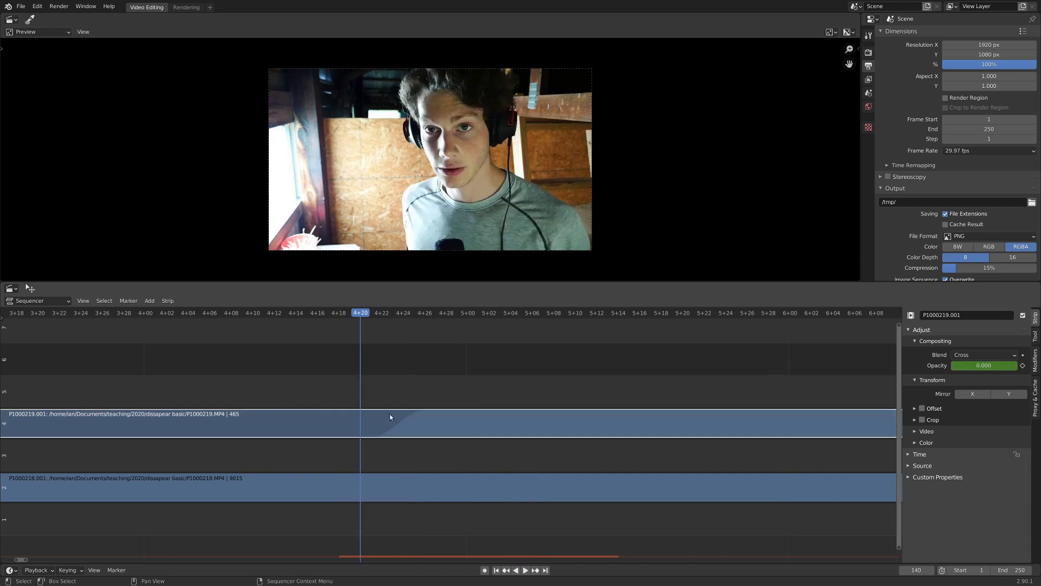
{"action": "key", "text": "Right"}
{"action": "key", "text": "Right"}
{"action": "key", "text": "Right"}
{"action": "key", "text": "Right"}
{"action": "key", "text": "Right"}
{"action": "key", "text": "Left"}
{"action": "key", "text": "Left"}
{"action": "key", "text": "Left"}
{"action": "key", "text": "Left"}
{"action": "key", "text": "Left"}
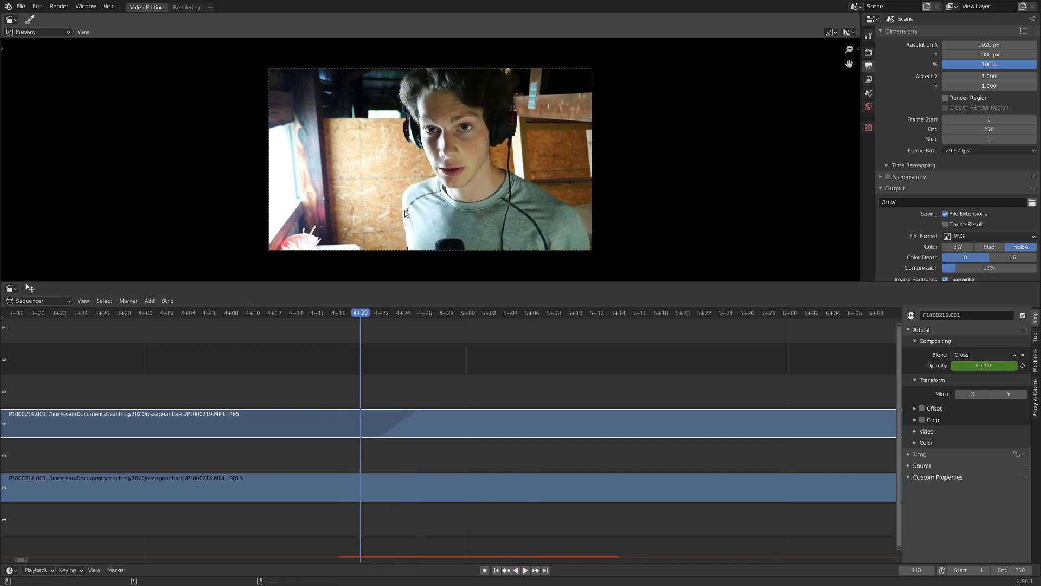
{"action": "key", "text": "Right"}
{"action": "key", "text": "Right"}
{"action": "key", "text": "Right"}
{"action": "key", "text": "Right"}
{"action": "key", "text": "Right"}
{"action": "scroll", "coordinate": [384, 189], "scroll_direction": "up", "scroll_amount": 6}
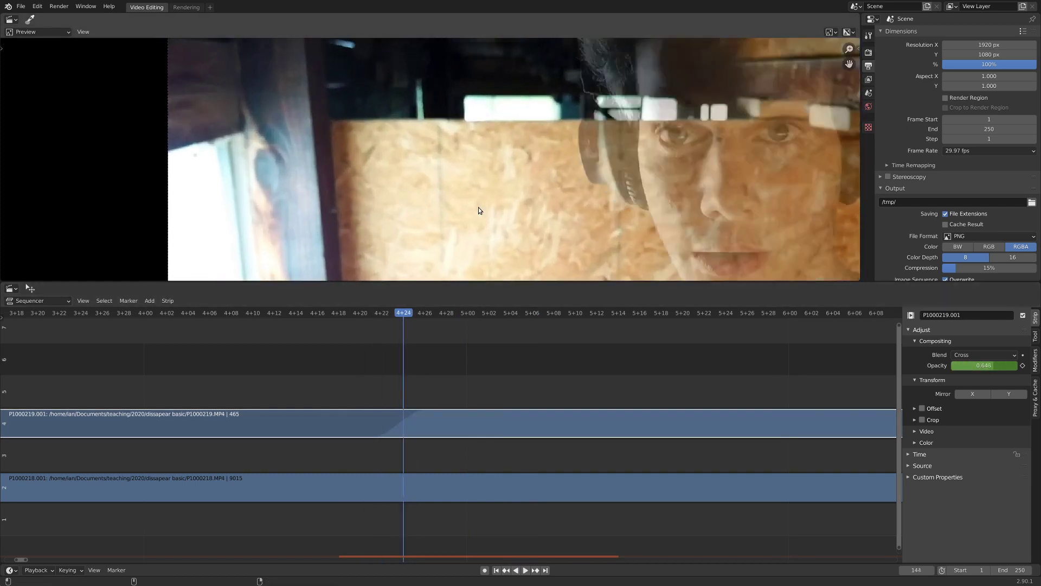
{"action": "key", "text": "Left"}
{"action": "key", "text": "Left"}
{"action": "key", "text": "Left"}
{"action": "key", "text": "Left"}
{"action": "key", "text": "Left"}
{"action": "key", "text": "Right"}
{"action": "key", "text": "Right"}
{"action": "key", "text": "Right"}
{"action": "key", "text": "Right"}
{"action": "key", "text": "Right"}
{"action": "key", "text": "Left"}
{"action": "key", "text": "Left"}
{"action": "key", "text": "Left"}
{"action": "key", "text": "Left"}
{"action": "key", "text": "Left"}
{"action": "key", "text": "Left"}
{"action": "key", "text": "Left"}
{"action": "key", "text": "Right"}
{"action": "key", "text": "Right"}
{"action": "key", "text": "Right"}
{"action": "key", "text": "Right"}
{"action": "key", "text": "Right"}
{"action": "key", "text": "Right"}
{"action": "key", "text": "Right"}
{"action": "key", "text": "Right"}
{"action": "key", "text": "Left"}
{"action": "key", "text": "Left"}
{"action": "key", "text": "Left"}
{"action": "key", "text": "Left"}
{"action": "key", "text": "Left"}
{"action": "key", "text": "Left"}
{"action": "key", "text": "Left"}
{"action": "key", "text": "Right"}
{"action": "key", "text": "Right"}
{"action": "key", "text": "Right"}
{"action": "key", "text": "Right"}
{"action": "key", "text": "Right"}
{"action": "key", "text": "Right"}
{"action": "key", "text": "Right"}
{"action": "key", "text": "Left"}
{"action": "key", "text": "Left"}
{"action": "key", "text": "Left"}
{"action": "key", "text": "Left"}
{"action": "key", "text": "Left"}
{"action": "key", "text": "Left"}
{"action": "key", "text": "Right"}
{"action": "key", "text": "Right"}
{"action": "key", "text": "Right"}
{"action": "key", "text": "Right"}
{"action": "key", "text": "Right"}
{"action": "key", "text": "Right"}
{"action": "key", "text": "Right"}
{"action": "scroll", "coordinate": [479, 211], "scroll_direction": "down", "scroll_amount": 4}
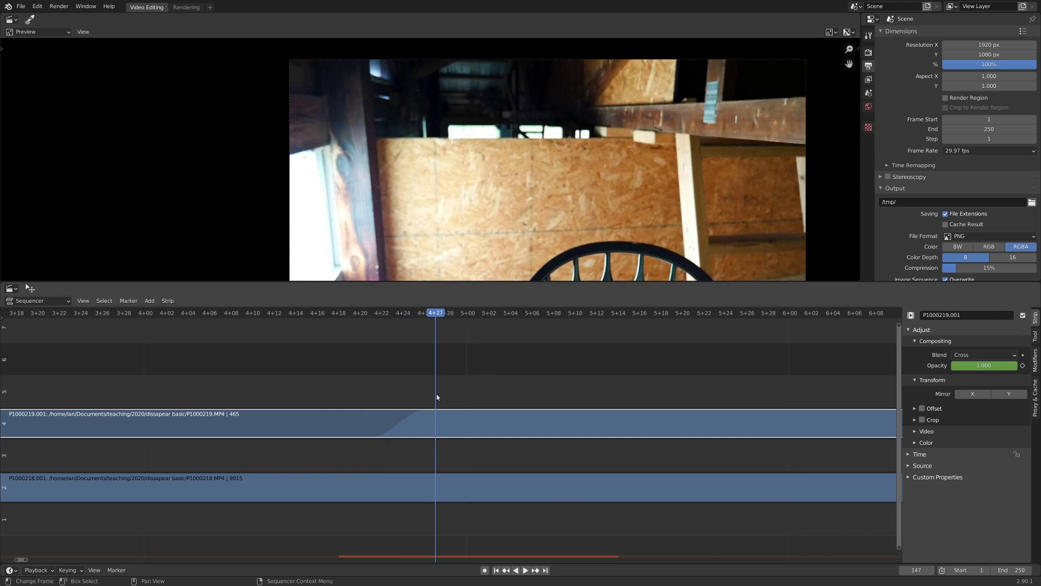
Step: Mute the P1000219 strip and add a Masking workspace from the VFX set
{"action": "key", "text": "h"}
{"action": "scroll", "coordinate": [562, 178], "scroll_direction": "down", "scroll_amount": 3}
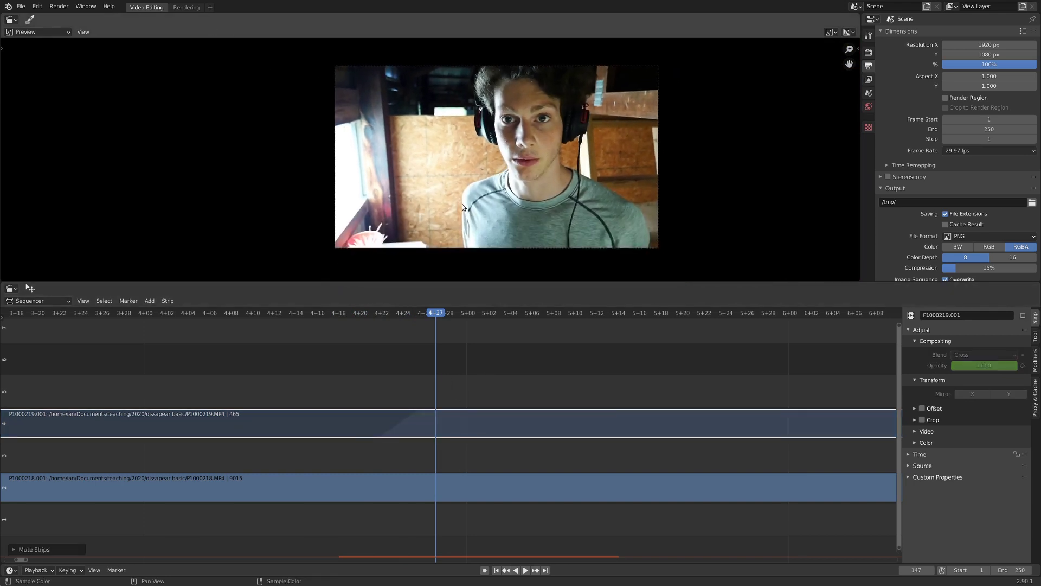
{"action": "left_click", "coordinate": [210, 7]}
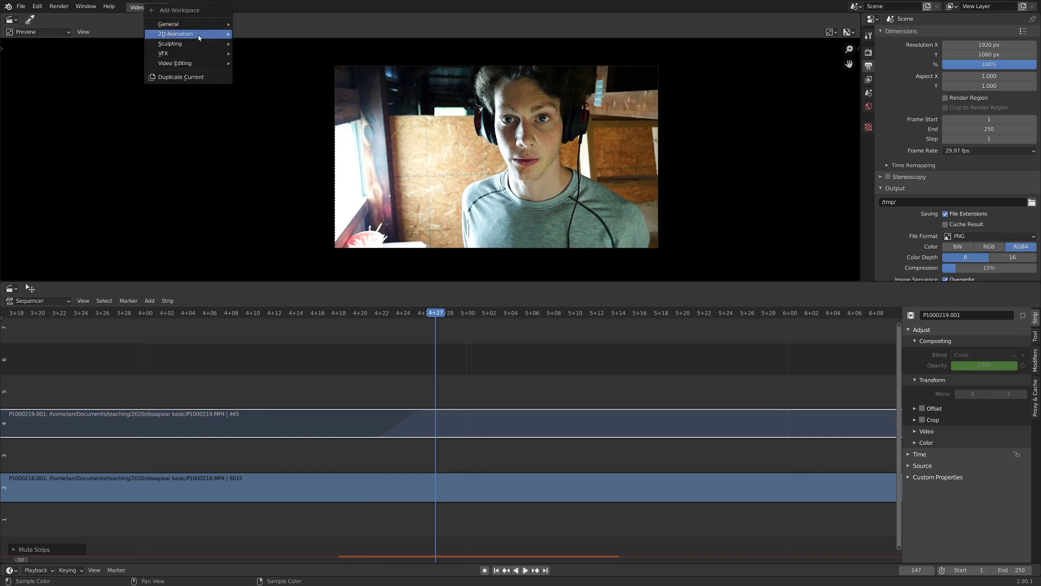
{"action": "mouse_move", "coordinate": [192, 59]}
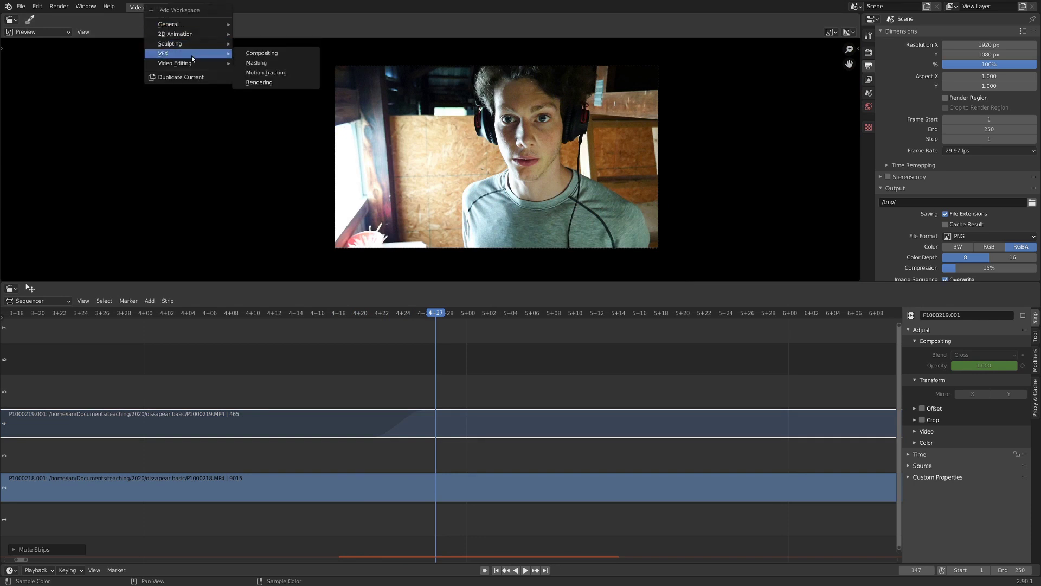
{"action": "left_click", "coordinate": [273, 67]}
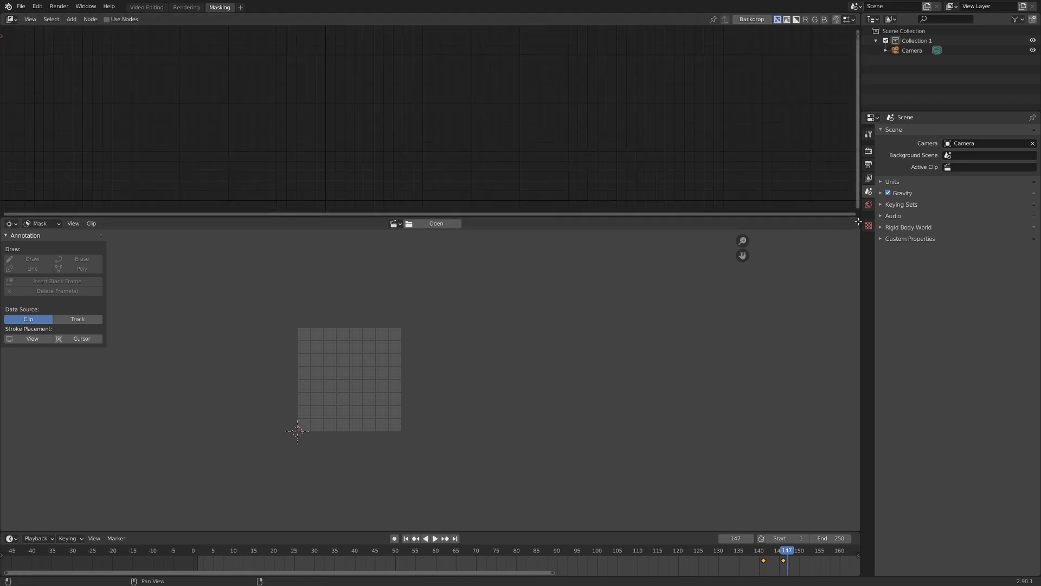
Step: Expand the mask editor over the node editor area and load the P1000218.MP4 clip in it
{"action": "left_click_drag", "start_coordinate": [858, 220], "coordinate": [854, 188]}
{"action": "left_click", "coordinate": [437, 20]}
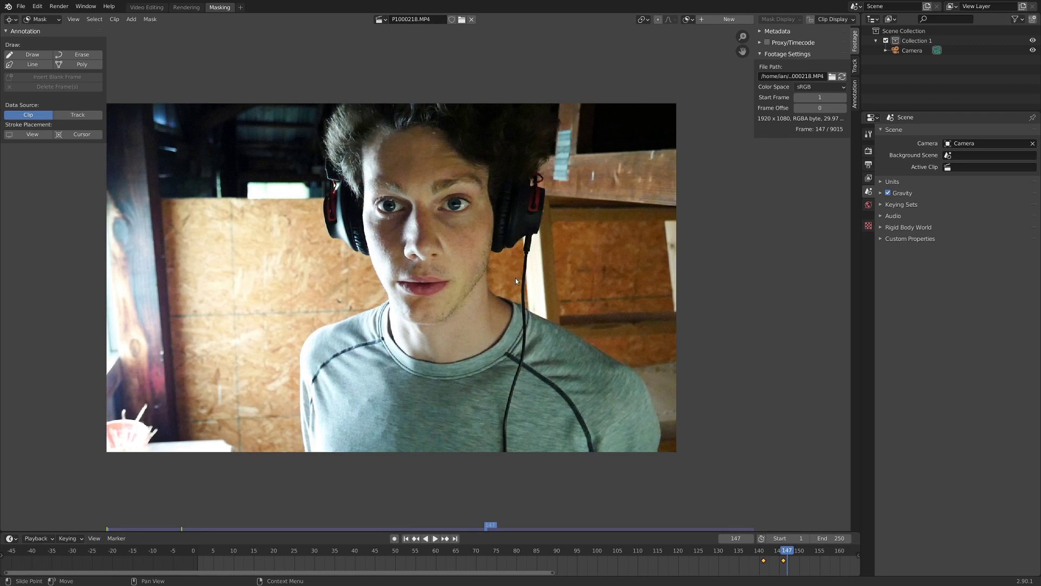
Step: Set the current frame to 141, at the first opacity keyframe, with the whole clip image in view
{"action": "right_click_drag", "start_coordinate": [785, 564], "coordinate": [764, 566]}
{"action": "key", "text": "space"}
{"action": "middle_click_drag", "start_coordinate": [766, 567], "coordinate": [431, 569]}
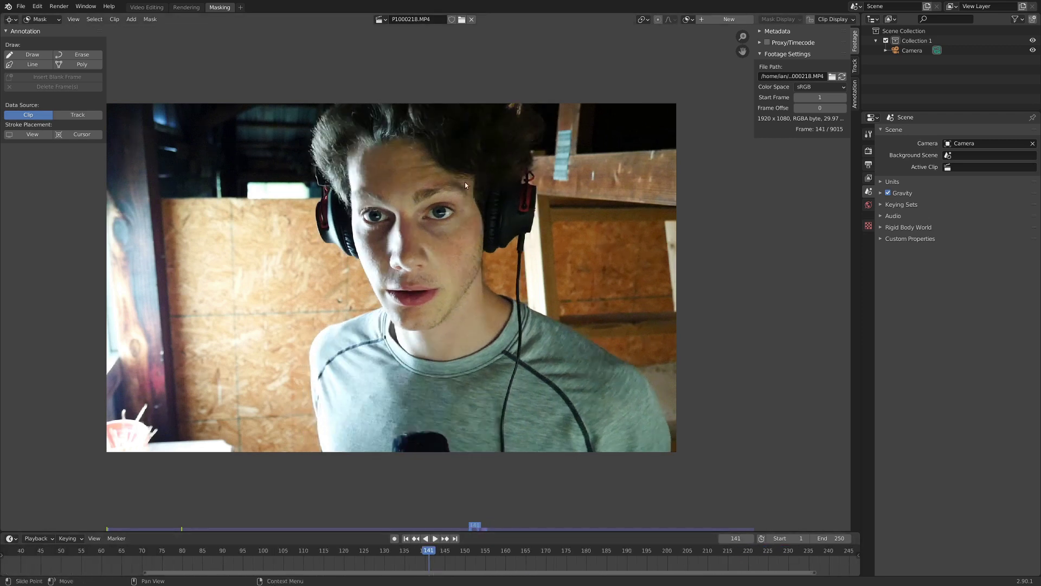
{"action": "scroll", "coordinate": [470, 187], "scroll_direction": "down", "scroll_amount": 3}
{"action": "scroll", "coordinate": [484, 340], "scroll_direction": "up", "scroll_amount": 3}
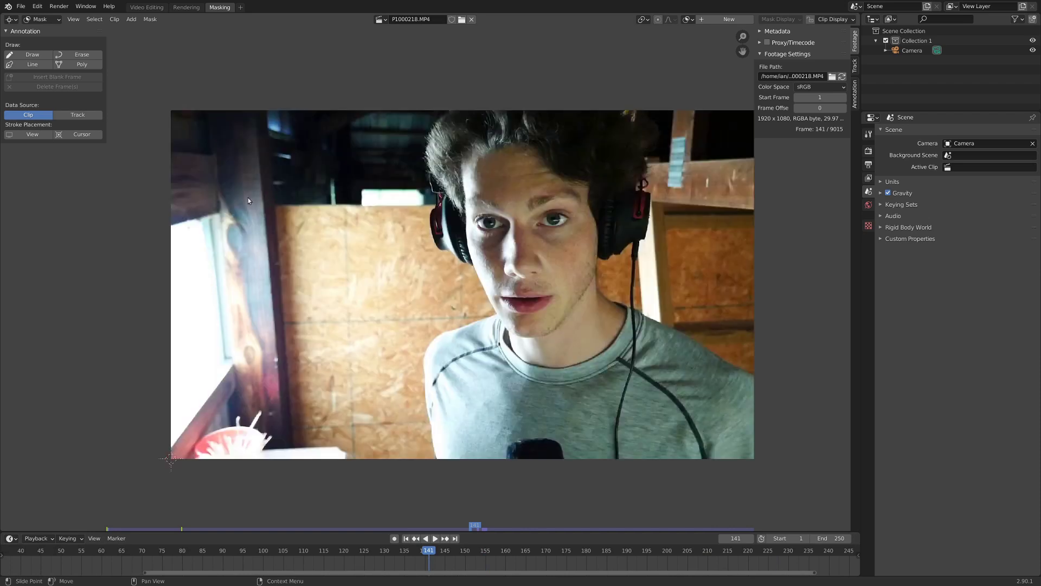
{"action": "scroll", "coordinate": [512, 228], "scroll_direction": "down", "scroll_amount": 4}
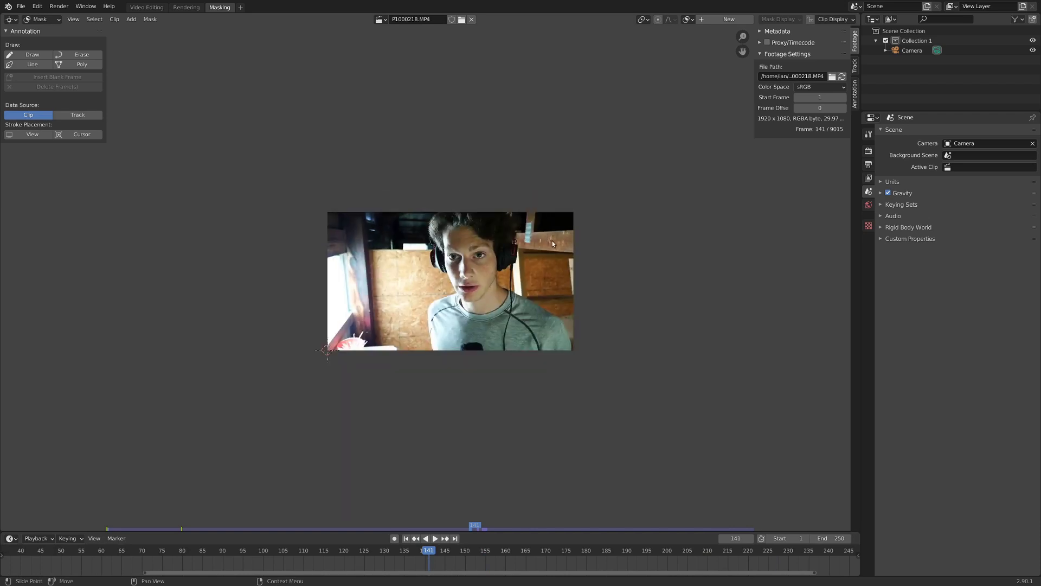
{"action": "scroll", "coordinate": [552, 239], "scroll_direction": "up", "scroll_amount": 4}
{"action": "scroll", "coordinate": [379, 256], "scroll_direction": "down", "scroll_amount": 1}
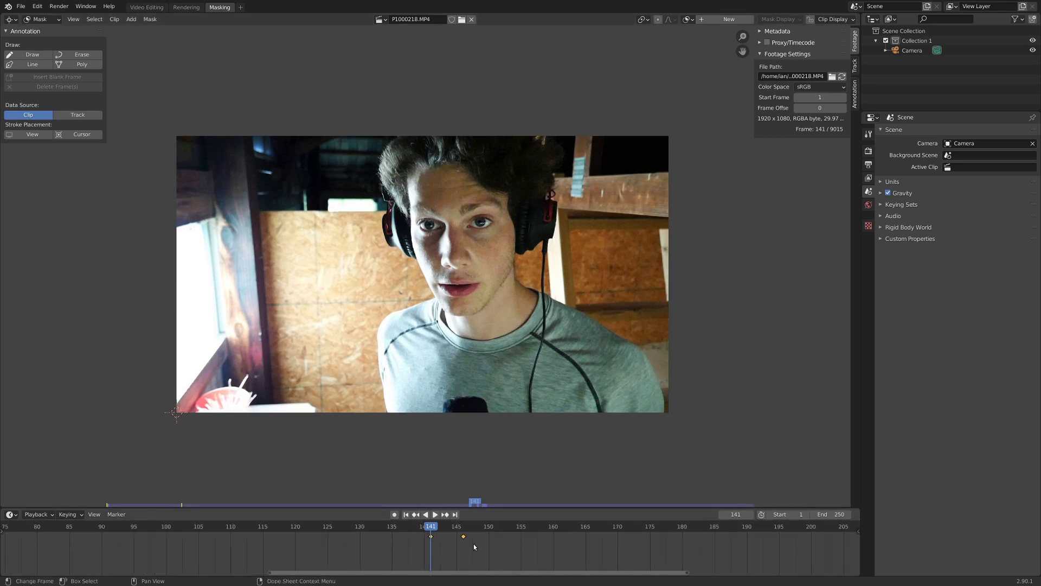
{"action": "scroll", "coordinate": [474, 543], "scroll_direction": "down", "scroll_amount": 2, "text": "ctrl"}
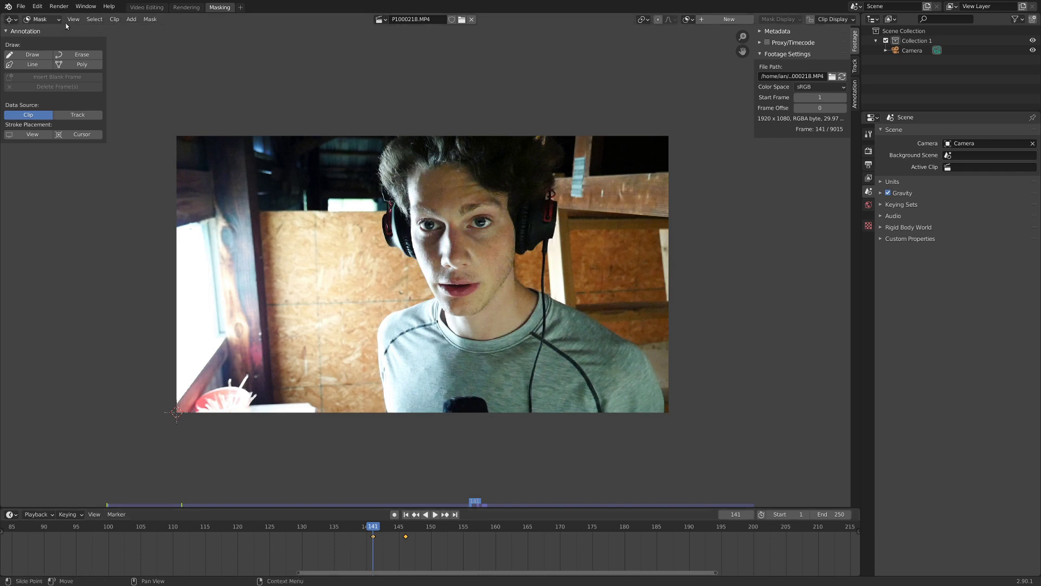
Step: Start a mask spline around the person, placing points beside the head, neck and shoulder on the image's left side and just below the frame
{"action": "key", "text": "ctrl"}
{"action": "left_click_drag", "start_coordinate": [364, 151], "coordinate": [354, 195], "text": "ctrl"}
{"action": "key", "text": "ctrl"}
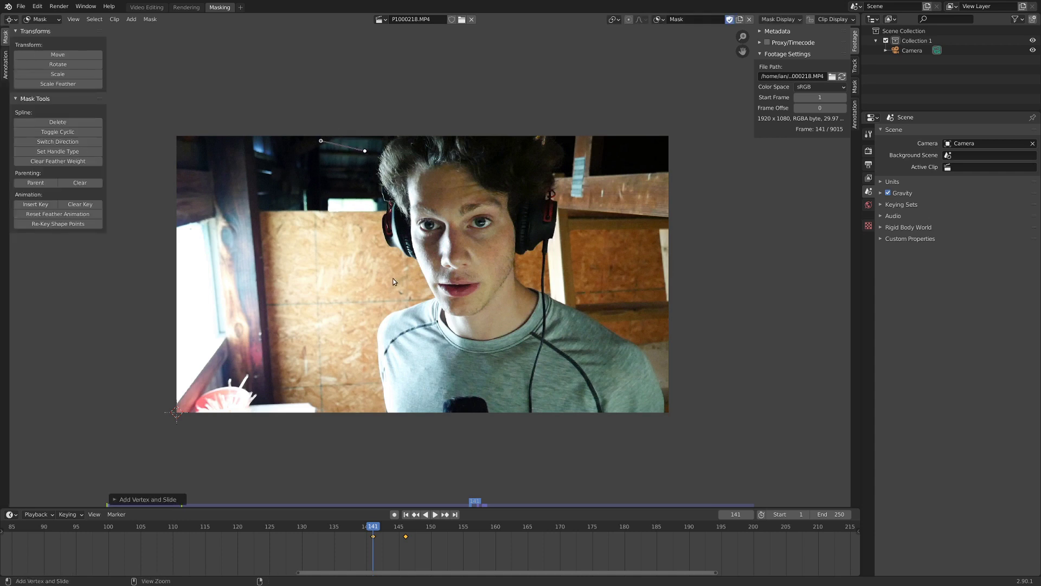
{"action": "left_click", "coordinate": [393, 279], "text": "ctrl"}
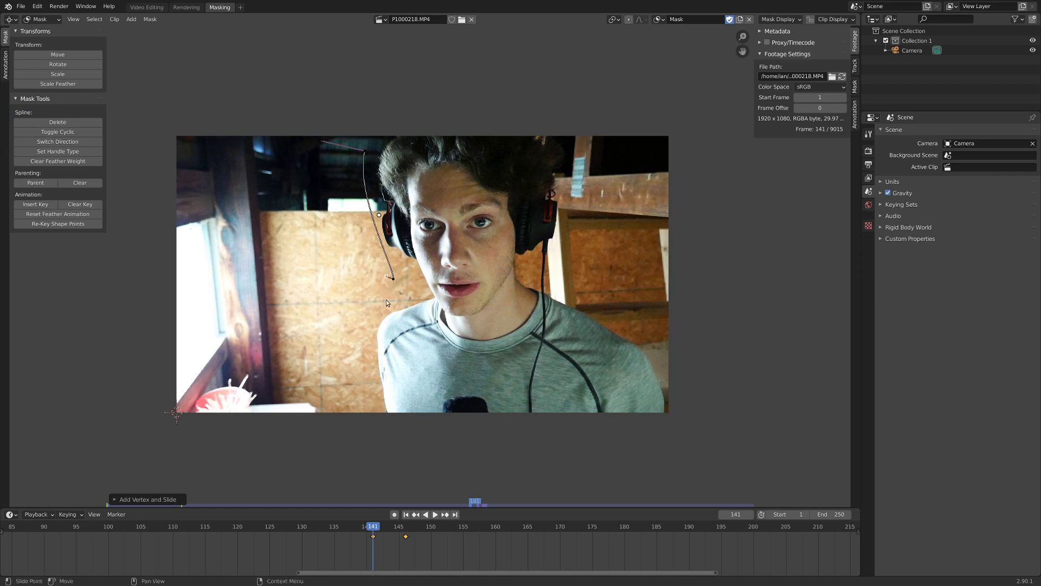
{"action": "key", "text": "ctrl"}
{"action": "left_click", "coordinate": [361, 351], "text": "ctrl"}
{"action": "left_click", "coordinate": [378, 449], "text": "ctrl"}
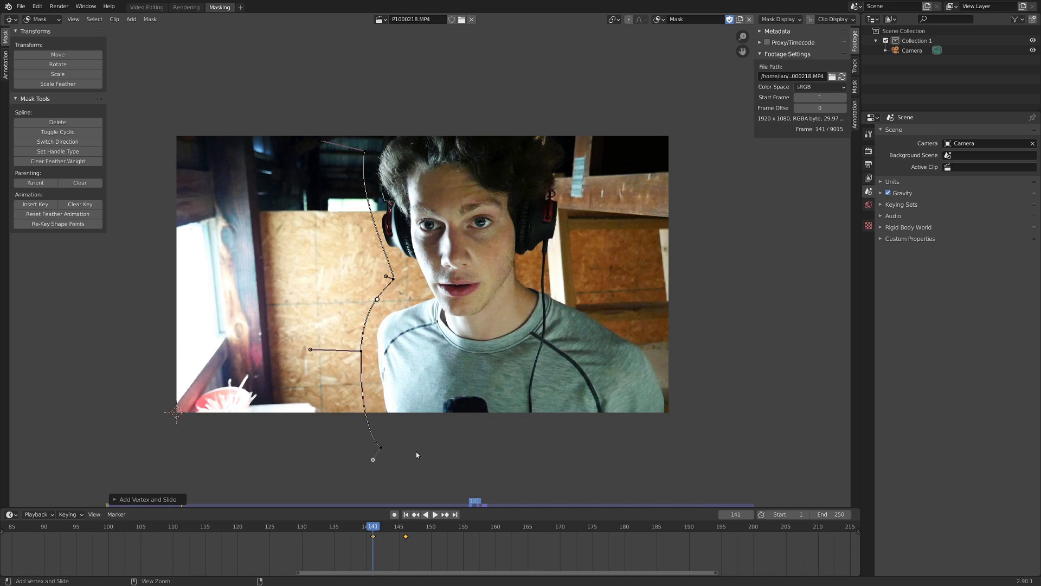
Step: Continue the mask spline around the person's opposite shoulder, neck and top of the head, and close it into a loop
{"action": "left_click", "coordinate": [700, 440], "text": "ctrl"}
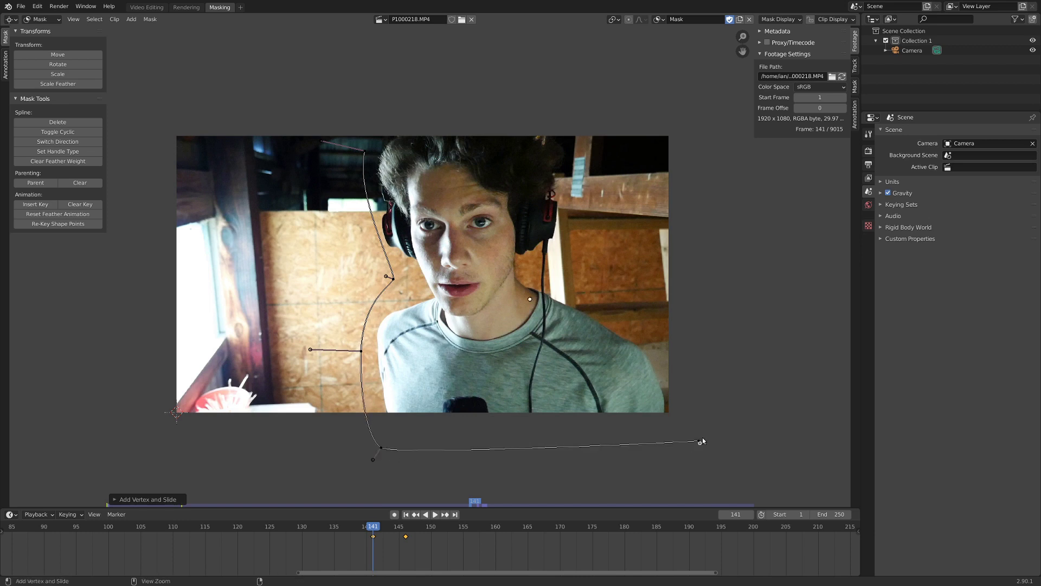
{"action": "left_click", "coordinate": [684, 345], "text": "ctrl"}
{"action": "left_click", "coordinate": [577, 280], "text": "ctrl"}
{"action": "left_click_drag", "start_coordinate": [564, 114], "coordinate": [603, 54], "text": "ctrl"}
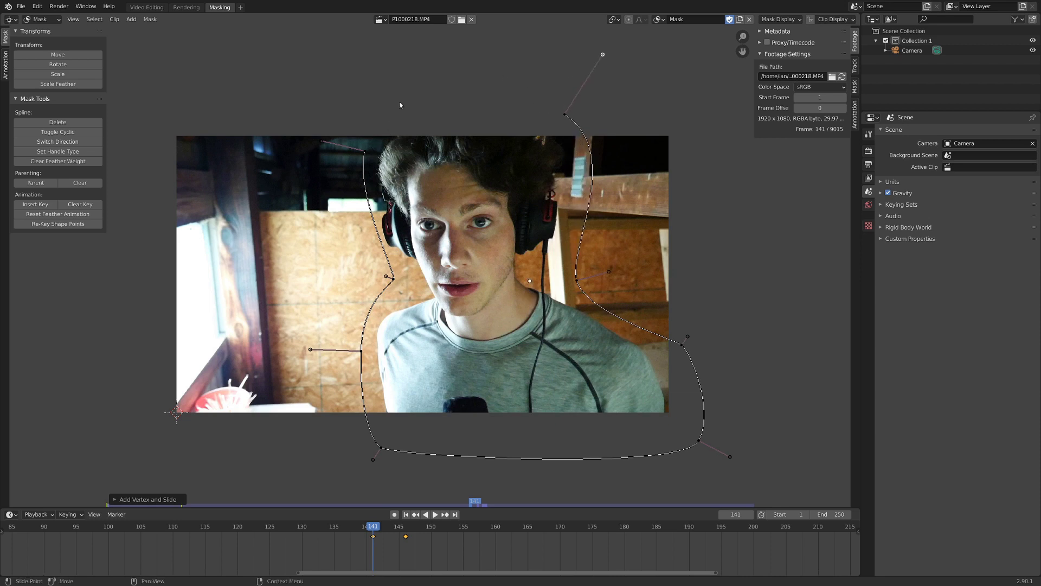
{"action": "left_click_drag", "start_coordinate": [417, 95], "coordinate": [428, 129], "text": "ctrl"}
{"action": "key", "text": "alt+c"}
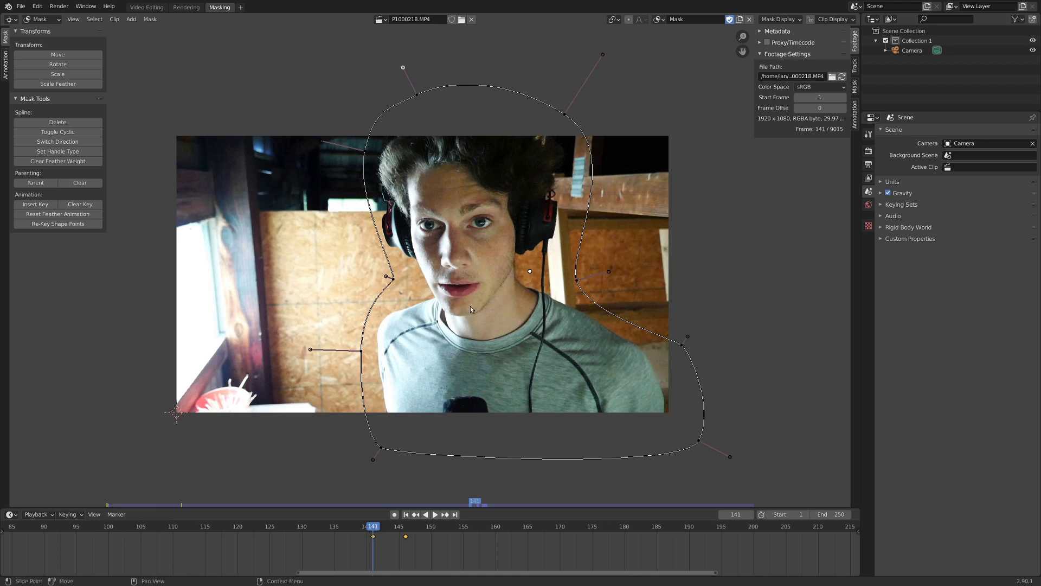
Step: Add an outward feather around the whole mask, pulling it from the neck point on the image's right side
{"action": "scroll", "coordinate": [577, 285], "scroll_direction": "up", "scroll_amount": 5}
{"action": "scroll", "coordinate": [509, 245], "scroll_direction": "up", "scroll_amount": 2}
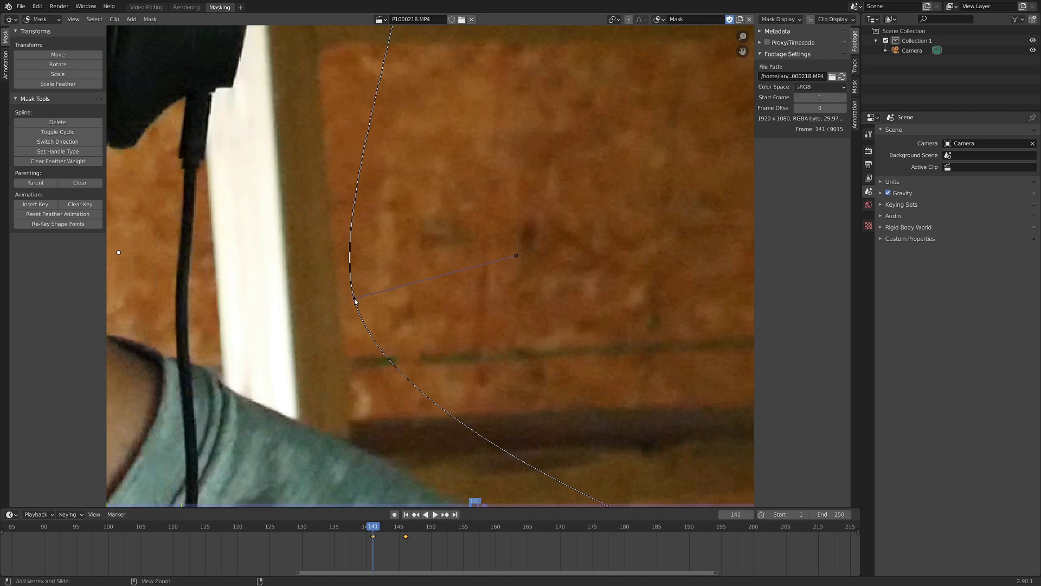
{"action": "left_click_drag", "start_coordinate": [353, 299], "coordinate": [424, 291], "text": "ctrl+shift"}
{"action": "left_click_drag", "start_coordinate": [439, 289], "coordinate": [439, 293]}
{"action": "scroll", "coordinate": [438, 295], "scroll_direction": "down", "scroll_amount": 6}
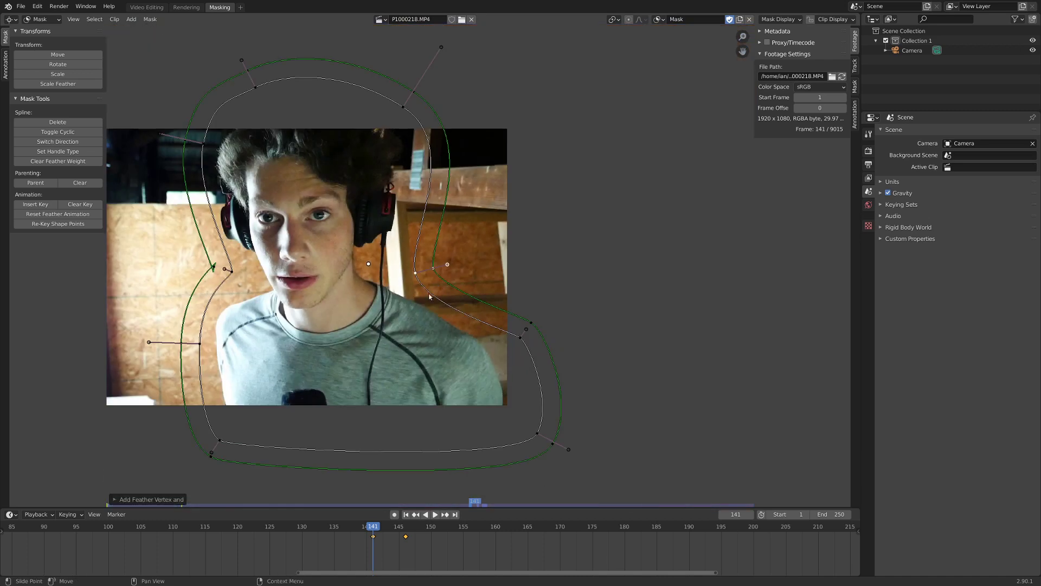
{"action": "scroll", "coordinate": [407, 256], "scroll_direction": "up", "scroll_amount": 4}
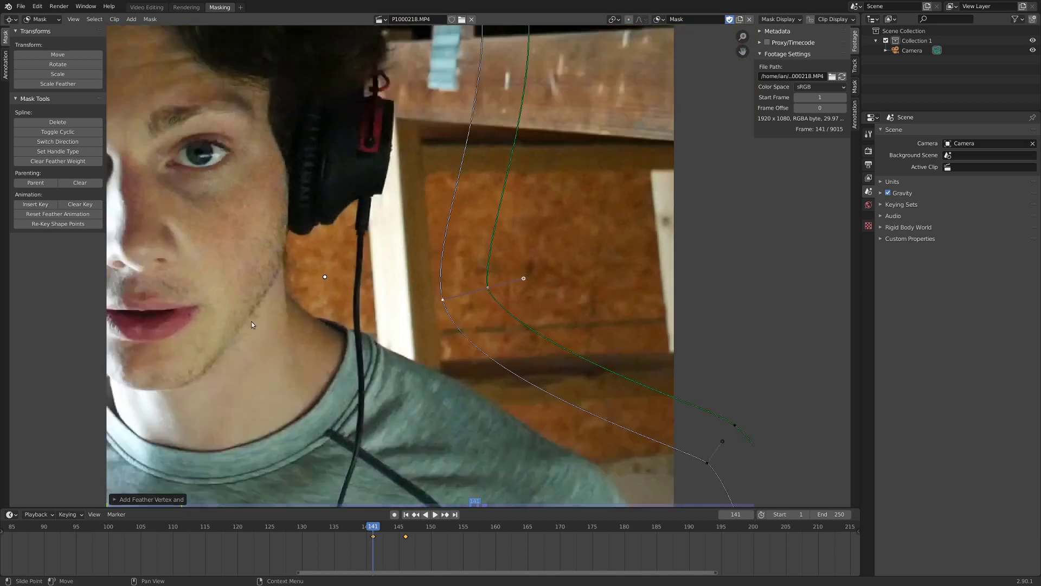
{"action": "scroll", "coordinate": [482, 318], "scroll_direction": "down", "scroll_amount": 5}
{"action": "scroll", "coordinate": [479, 313], "scroll_direction": "up", "scroll_amount": 6}
{"action": "scroll", "coordinate": [479, 313], "scroll_direction": "down", "scroll_amount": 7}
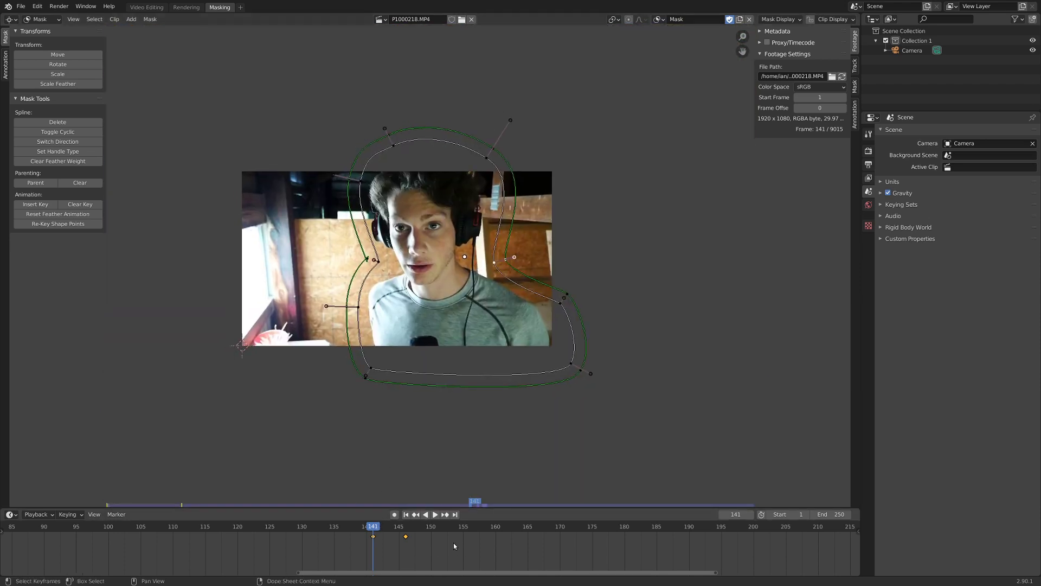
Step: Check the mask against the person at frame 159, then go to the keyframe at frame 146 and enable auto keying
{"action": "left_click", "coordinate": [488, 547]}
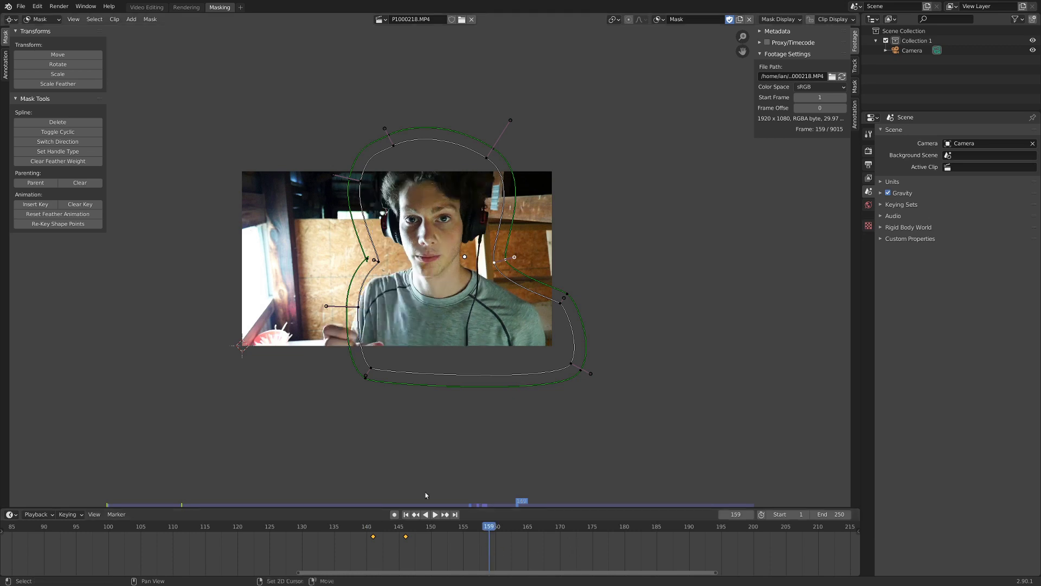
{"action": "scroll", "coordinate": [338, 407], "scroll_direction": "up", "scroll_amount": 6}
{"action": "scroll", "coordinate": [358, 385], "scroll_direction": "down", "scroll_amount": 5}
{"action": "scroll", "coordinate": [367, 371], "scroll_direction": "up", "scroll_amount": 2}
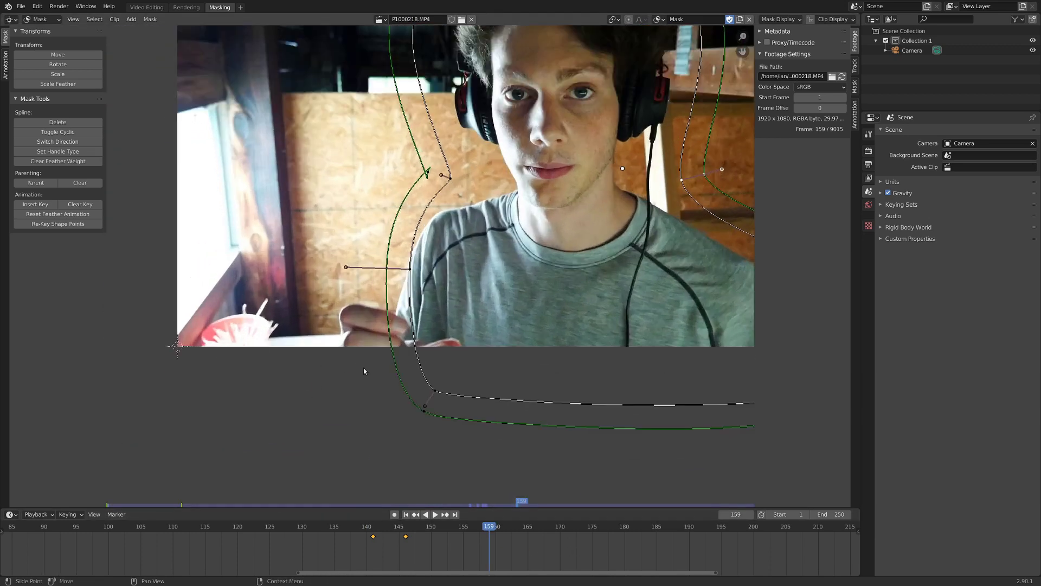
{"action": "scroll", "coordinate": [409, 375], "scroll_direction": "down", "scroll_amount": 1}
{"action": "key", "text": "Down"}
{"action": "left_click", "coordinate": [394, 516]}
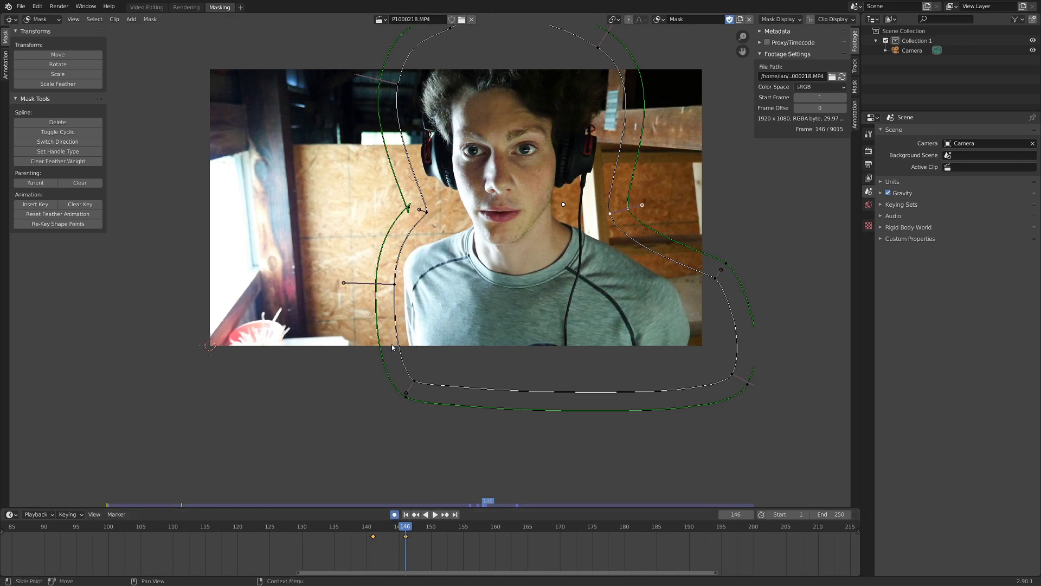
Step: Key the mask shape at frame 146 by grabbing the lower-left mask point and confirming it in place
{"action": "left_click", "coordinate": [410, 380]}
{"action": "scroll", "coordinate": [410, 379], "scroll_direction": "down", "scroll_amount": 1}
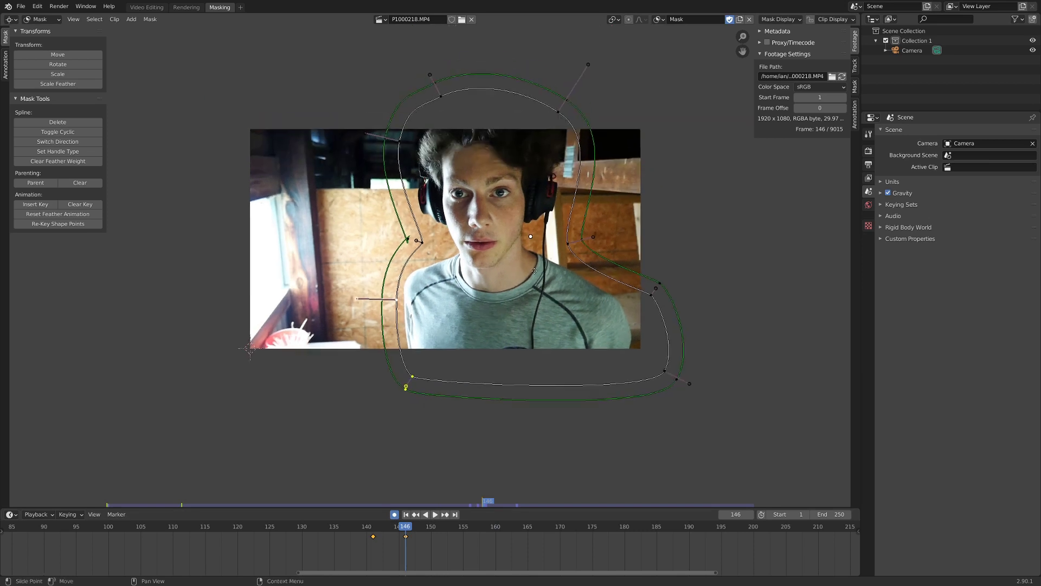
{"action": "middle_click_drag", "start_coordinate": [533, 270], "coordinate": [528, 274]}
{"action": "key", "text": "g"}
{"action": "left_click", "coordinate": [485, 272]}
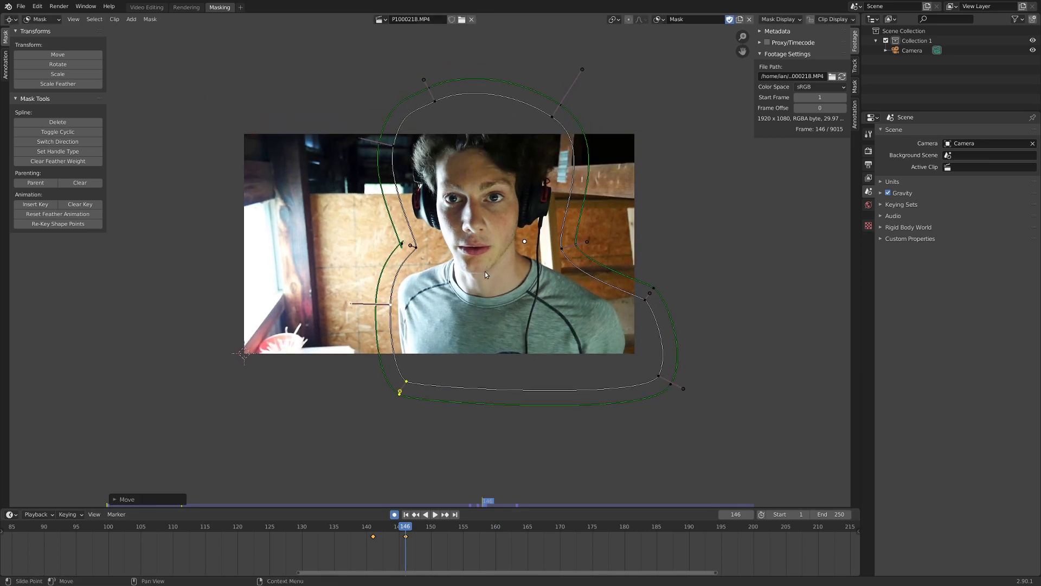
Step: At frame 164, move the mask's bottom, shoulder and neck points on the image's left side outward so the mask encloses the raised hand
{"action": "left_click_drag", "start_coordinate": [488, 504], "coordinate": [530, 506]}
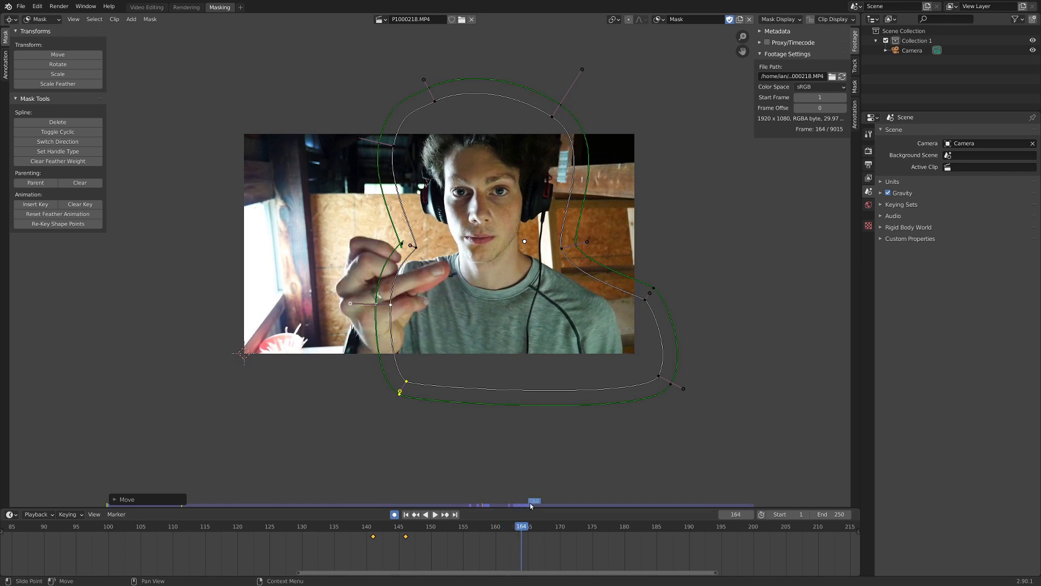
{"action": "scroll", "coordinate": [409, 380], "scroll_direction": "up", "scroll_amount": 1}
{"action": "middle_click_drag", "start_coordinate": [410, 380], "coordinate": [473, 419]}
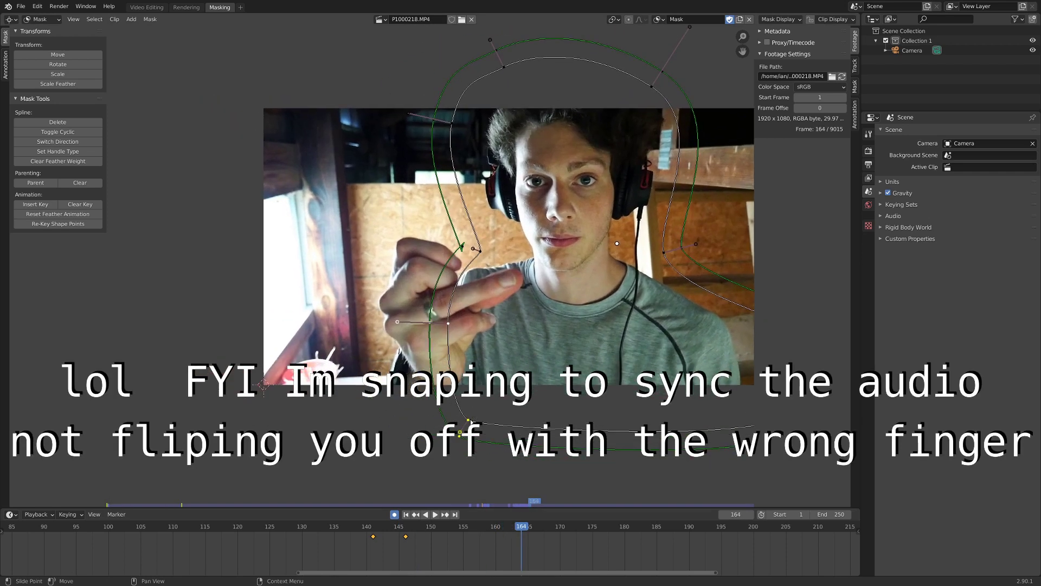
{"action": "left_click_drag", "start_coordinate": [470, 421], "coordinate": [389, 423]}
{"action": "left_click_drag", "start_coordinate": [449, 323], "coordinate": [370, 283]}
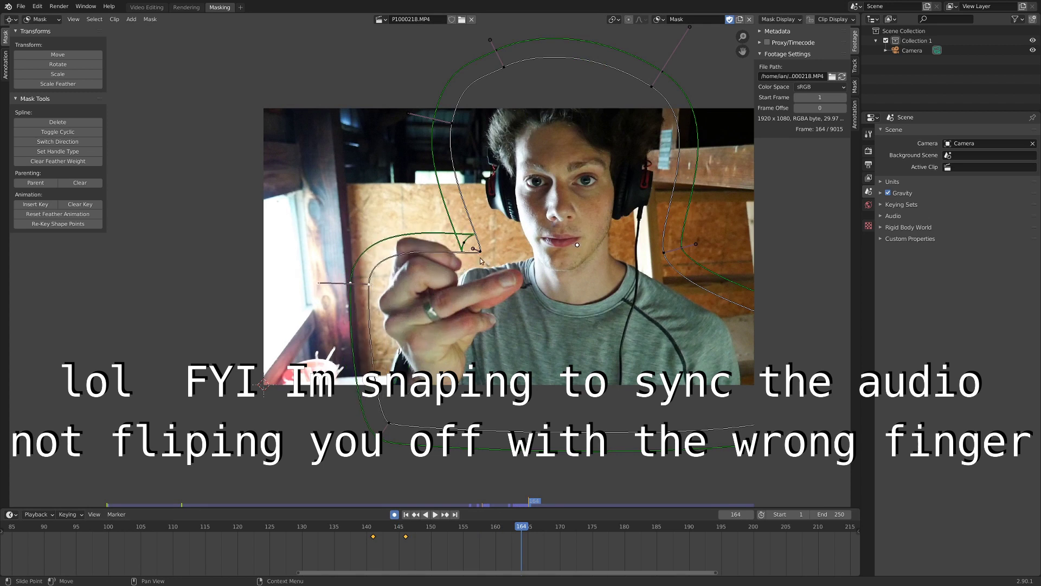
{"action": "left_click_drag", "start_coordinate": [481, 258], "coordinate": [436, 209]}
Step: Check the mask at frame 148, then move its lower-left point further out around the hand near frame 160
{"action": "left_click", "coordinate": [516, 506]}
{"action": "left_click", "coordinate": [492, 505]}
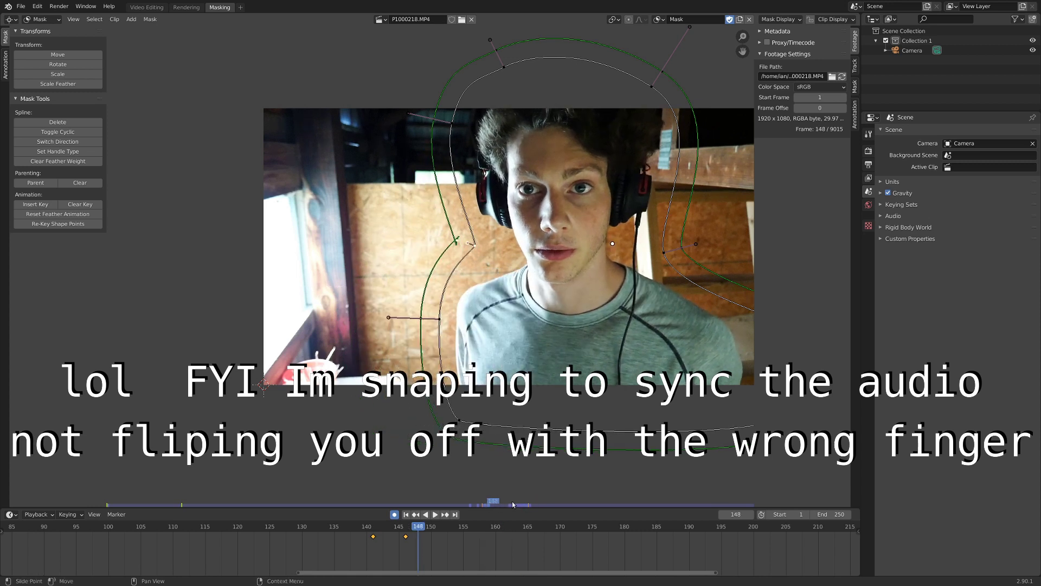
{"action": "mouse_move", "coordinate": [514, 504]}
{"action": "left_mouse_down"}
{"action": "mouse_move", "coordinate": [531, 505]}
{"action": "mouse_move", "coordinate": [520, 505]}
{"action": "left_mouse_up"}
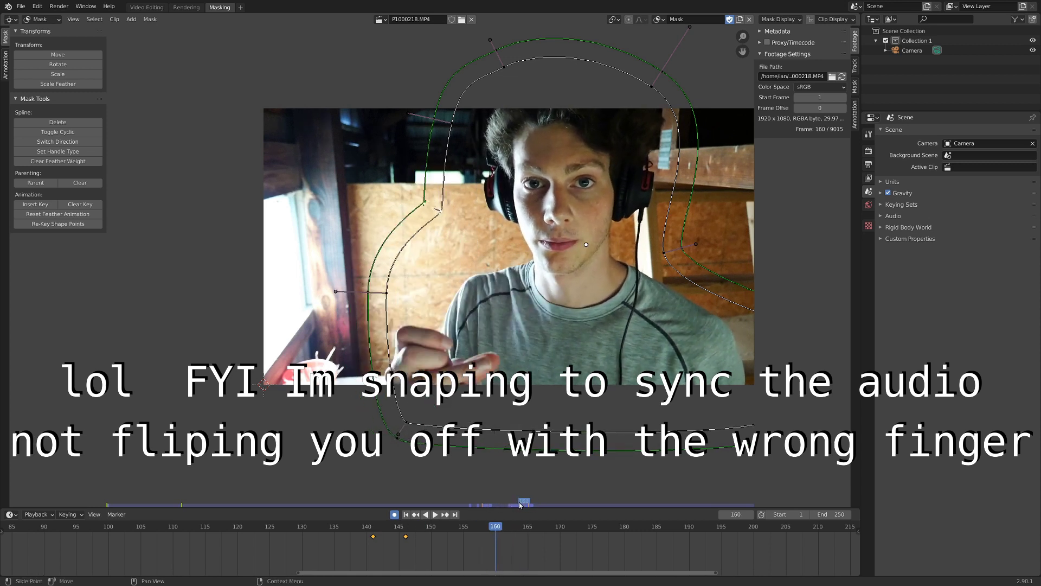
{"action": "scroll", "coordinate": [358, 385], "scroll_direction": "up", "scroll_amount": 3}
{"action": "middle_click_drag", "start_coordinate": [393, 431], "coordinate": [407, 330]}
{"action": "left_click_drag", "start_coordinate": [399, 475], "coordinate": [362, 422]}
{"action": "scroll", "coordinate": [418, 427], "scroll_direction": "down", "scroll_amount": 4}
{"action": "scroll", "coordinate": [417, 426], "scroll_direction": "down", "scroll_amount": 1}
{"action": "scroll", "coordinate": [474, 398], "scroll_direction": "down", "scroll_amount": 7, "text": "alt"}
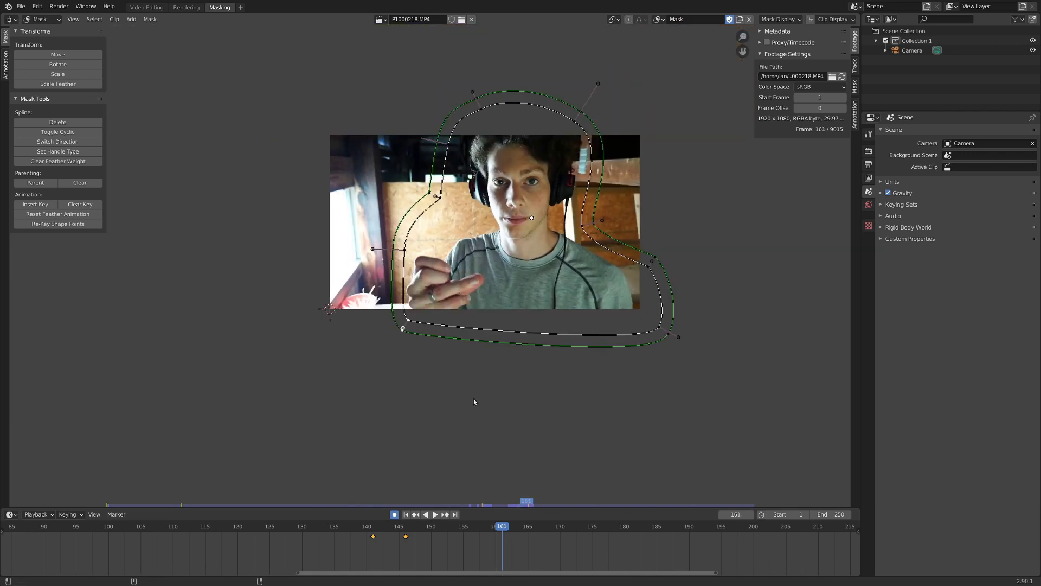
Step: Step through the frames with the raised hand and set the scene's end frame to 163
{"action": "key", "text": "Left"}
{"action": "key", "text": "Left"}
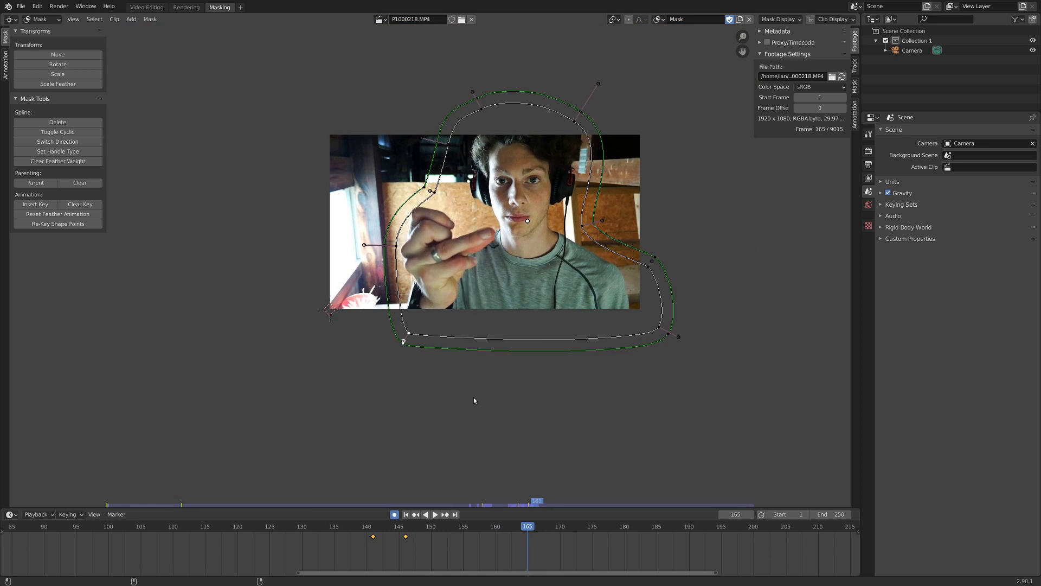
{"action": "key", "text": "Left"}
{"action": "key", "text": "Left"}
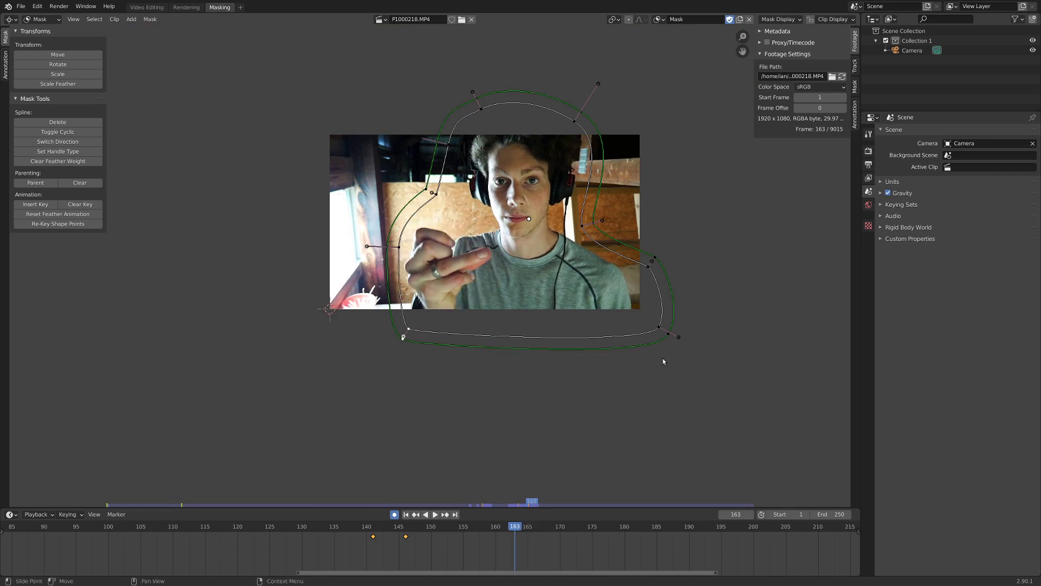
{"action": "left_click", "coordinate": [35, 514]}
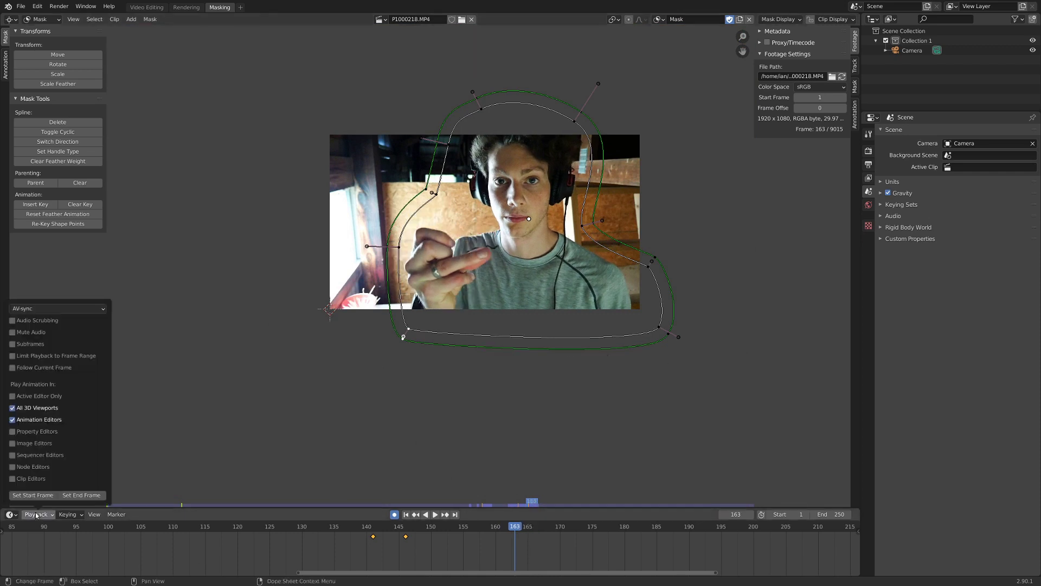
{"action": "left_click", "coordinate": [82, 495]}
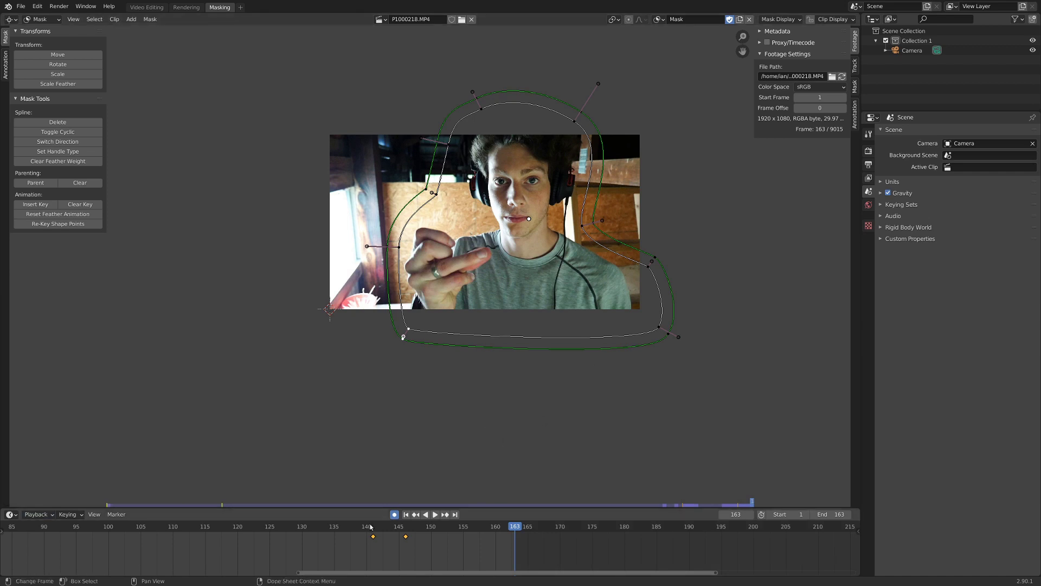
Step: Set the current frame to 147 and unmute the P1000219 strip in the Video Editing workspace
{"action": "left_click", "coordinate": [412, 526]}
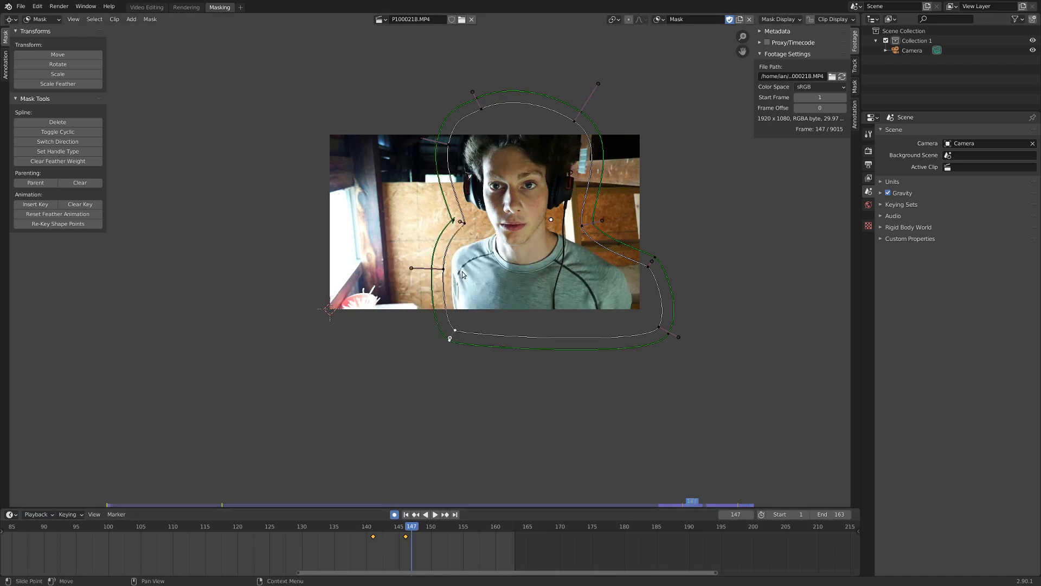
{"action": "left_click", "coordinate": [147, 7]}
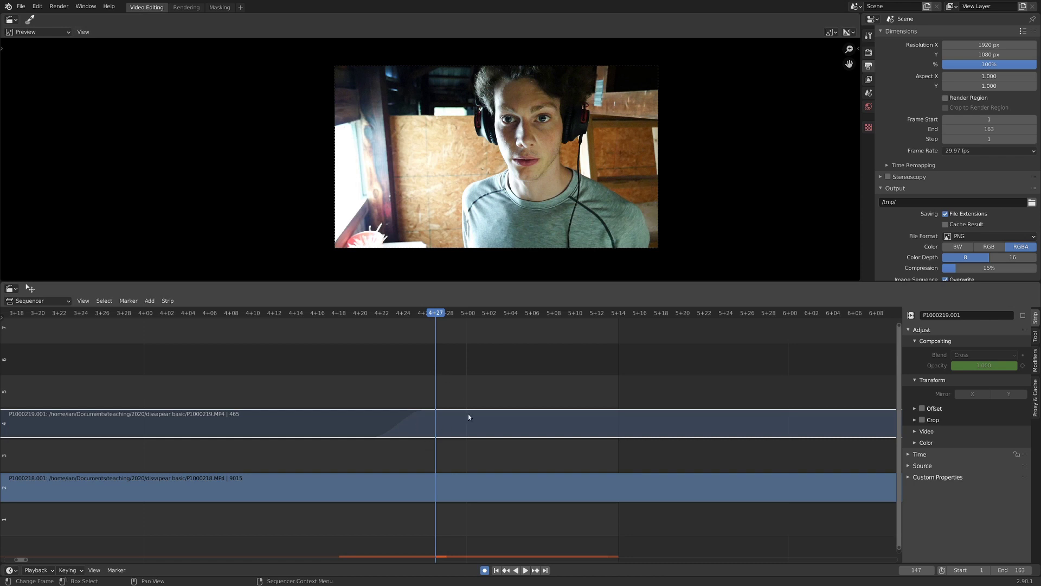
{"action": "key", "text": "alt+h"}
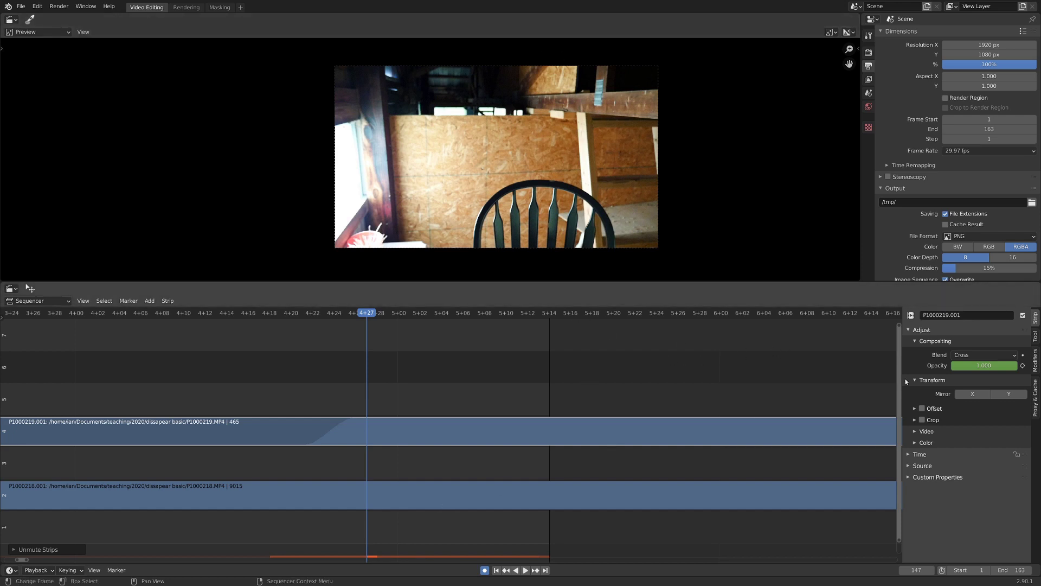
Step: Add a Mask modifier to the P1000219 strip and assign the drawn mask named Mask to it
{"action": "left_click", "coordinate": [1035, 361]}
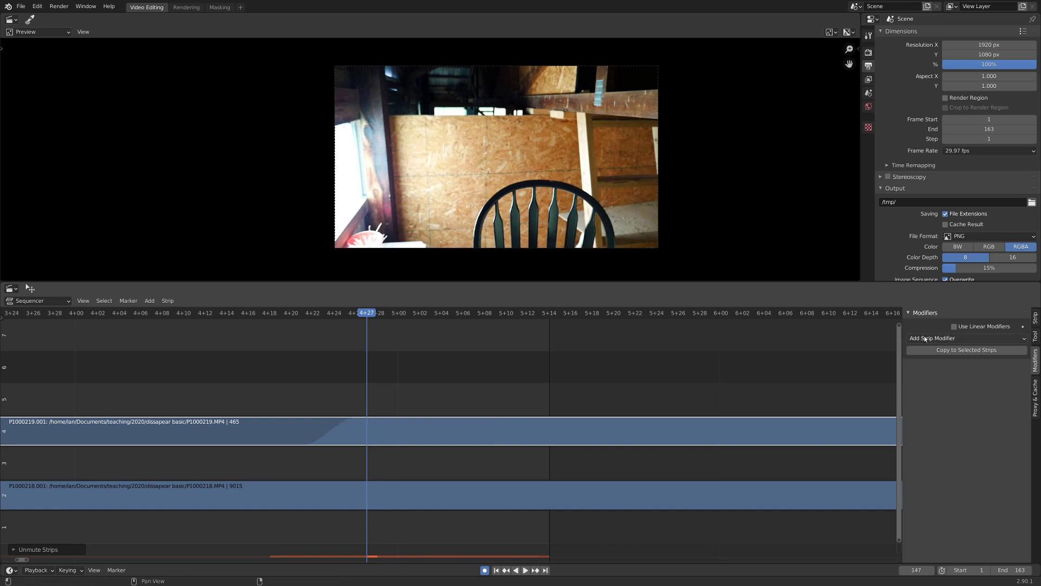
{"action": "left_click", "coordinate": [946, 338]}
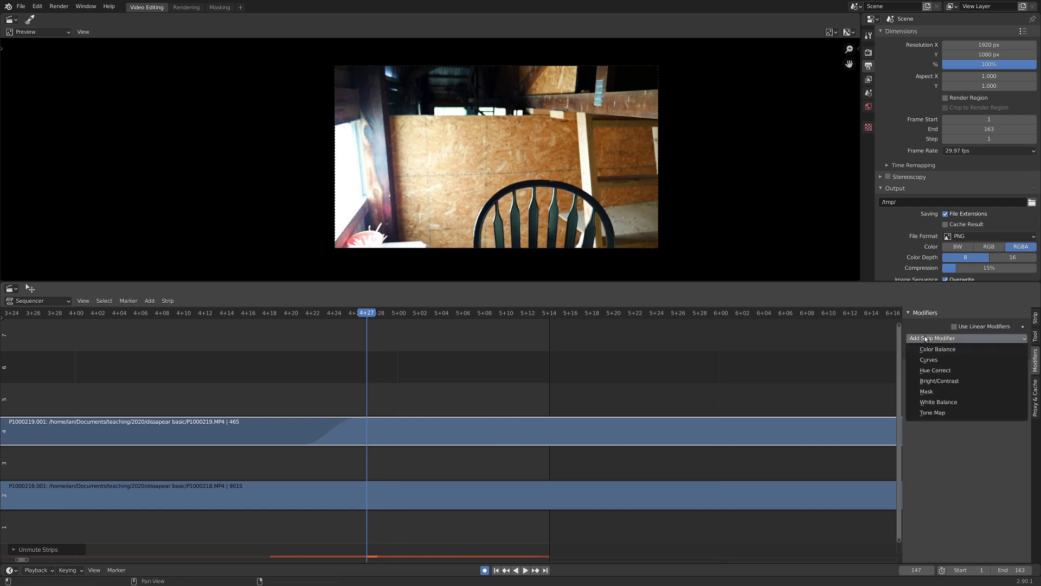
{"action": "left_click", "coordinate": [944, 392]}
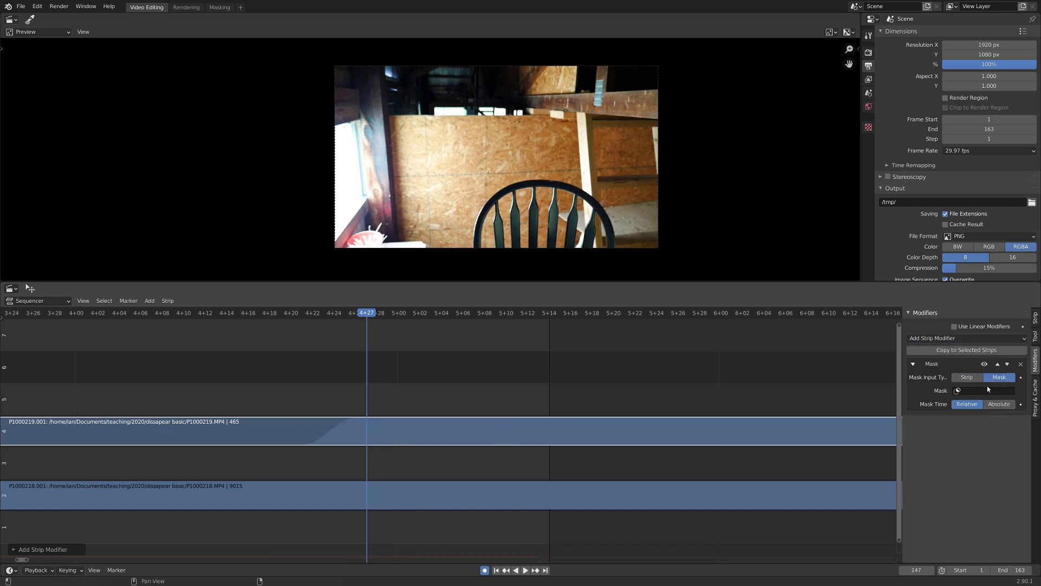
{"action": "left_click", "coordinate": [968, 391]}
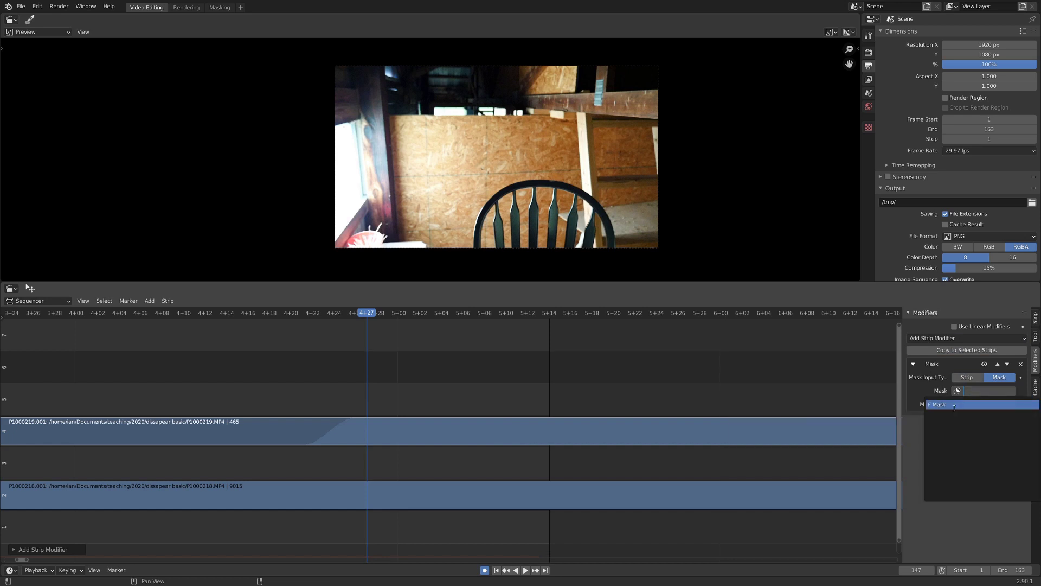
{"action": "left_click", "coordinate": [954, 406]}
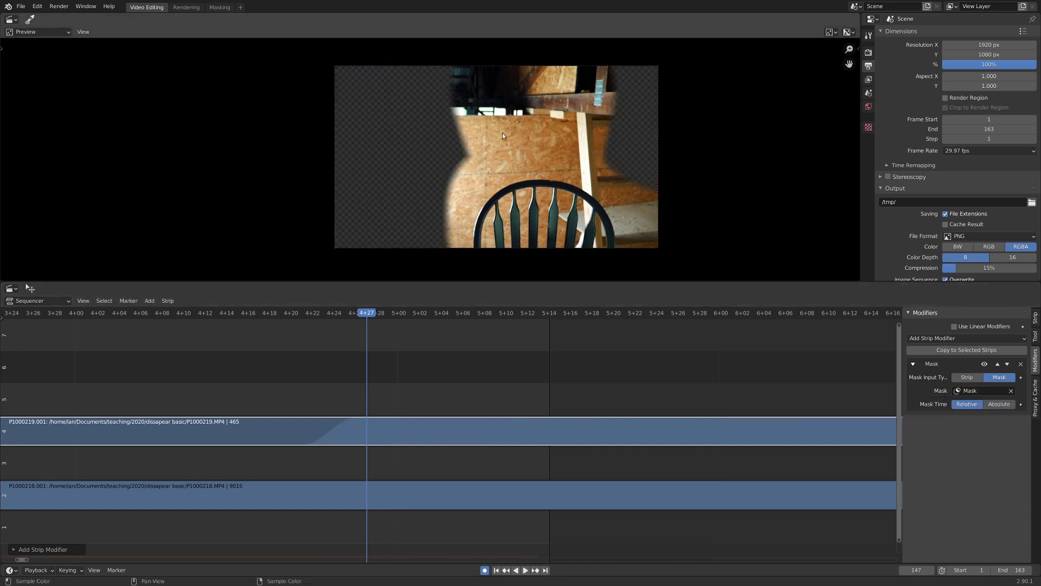
Step: Set the blend mode of the masked P1000219 strip to Alpha Over
{"action": "middle_click_drag", "start_coordinate": [528, 158], "coordinate": [452, 154]}
{"action": "scroll", "coordinate": [425, 190], "scroll_direction": "up", "scroll_amount": 1}
{"action": "scroll", "coordinate": [425, 154], "scroll_direction": "up", "scroll_amount": 6}
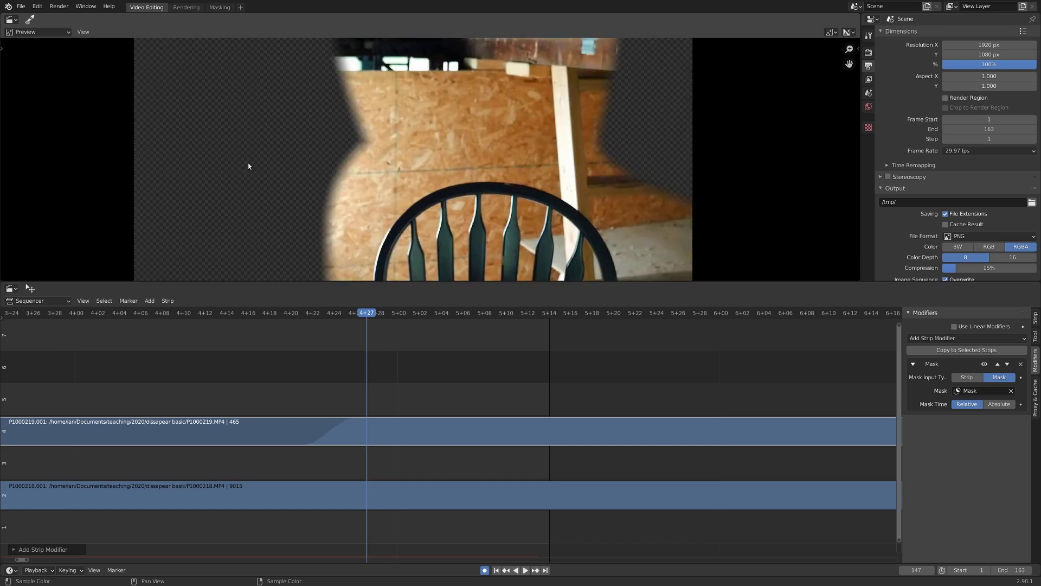
{"action": "left_click", "coordinate": [1035, 318]}
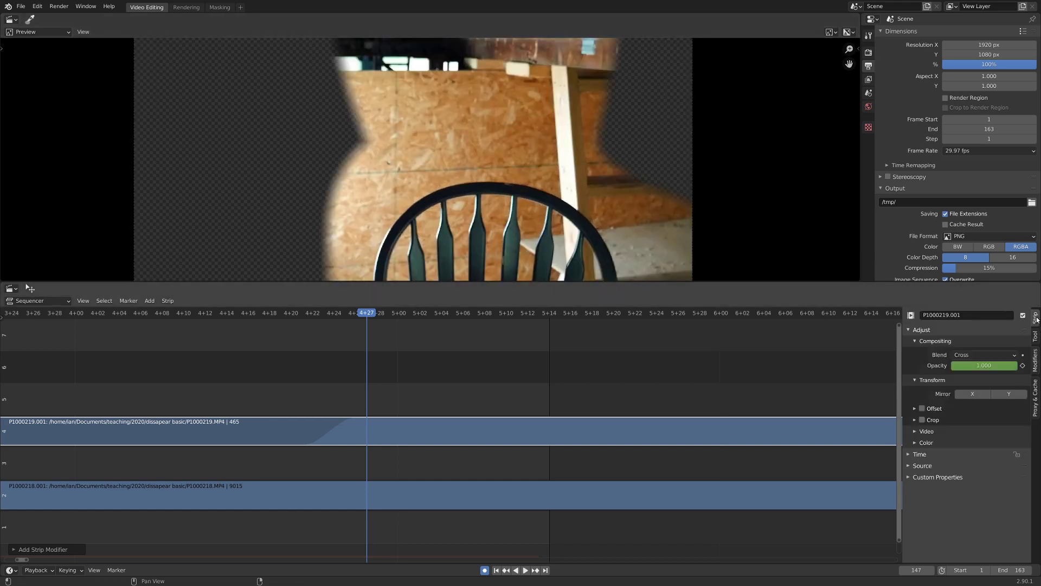
{"action": "left_click", "coordinate": [966, 356]}
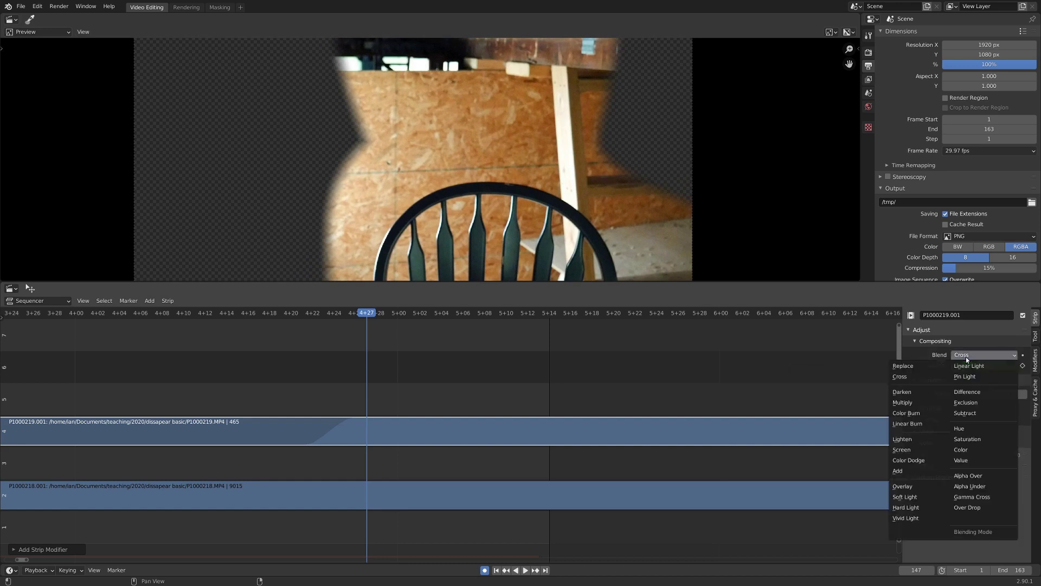
{"action": "left_click", "coordinate": [991, 475]}
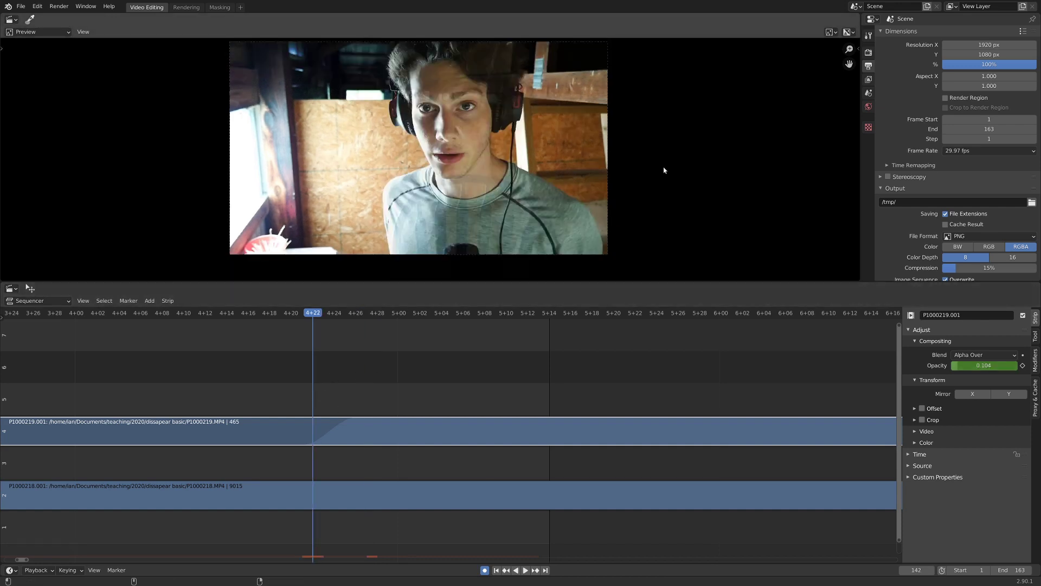
Step: Step through frames 143 to 148 to check how the masked strip fades in over the person
{"action": "key", "text": "Right"}
{"action": "key", "text": "Right"}
{"action": "key", "text": "Right"}
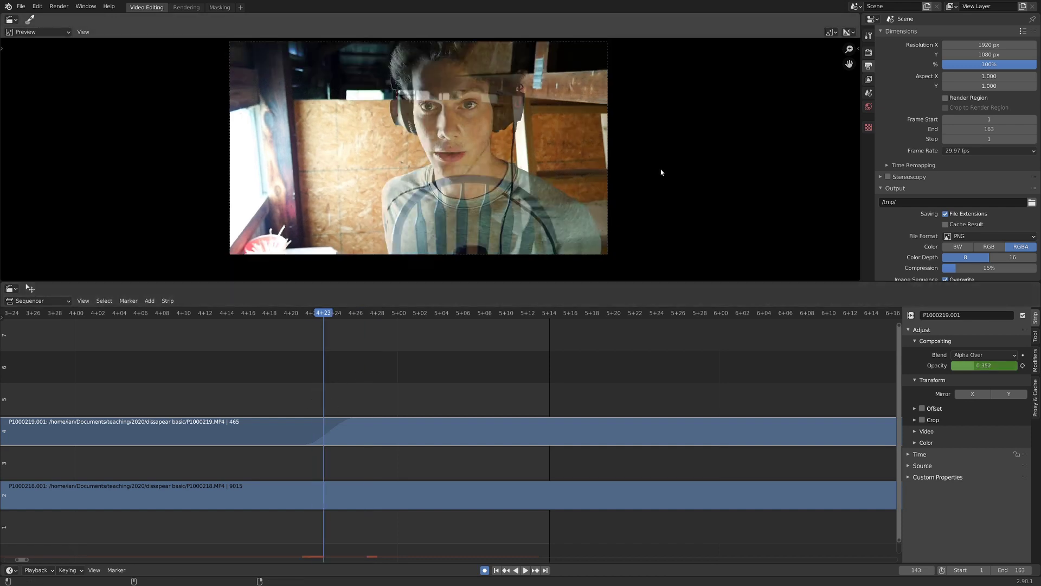
{"action": "key", "text": "Right"}
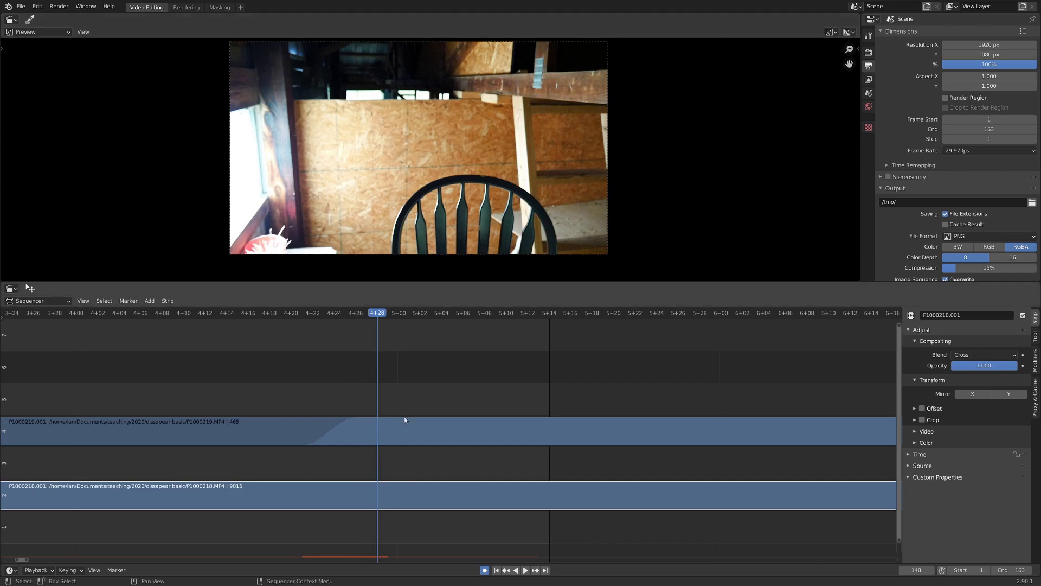
Step: Mute the P1000218 strip to inspect the masked P1000219 strip alone around frame 148, and unmute it
{"action": "key", "text": "h"}
{"action": "scroll", "coordinate": [428, 182], "scroll_direction": "down", "scroll_amount": 3}
{"action": "scroll", "coordinate": [418, 181], "scroll_direction": "up", "scroll_amount": 2}
{"action": "mouse_move", "coordinate": [400, 170]}
{"action": "middle_mouse_down"}
{"action": "mouse_move", "coordinate": [402, 211]}
{"action": "mouse_move", "coordinate": [410, 164]}
{"action": "middle_mouse_up"}
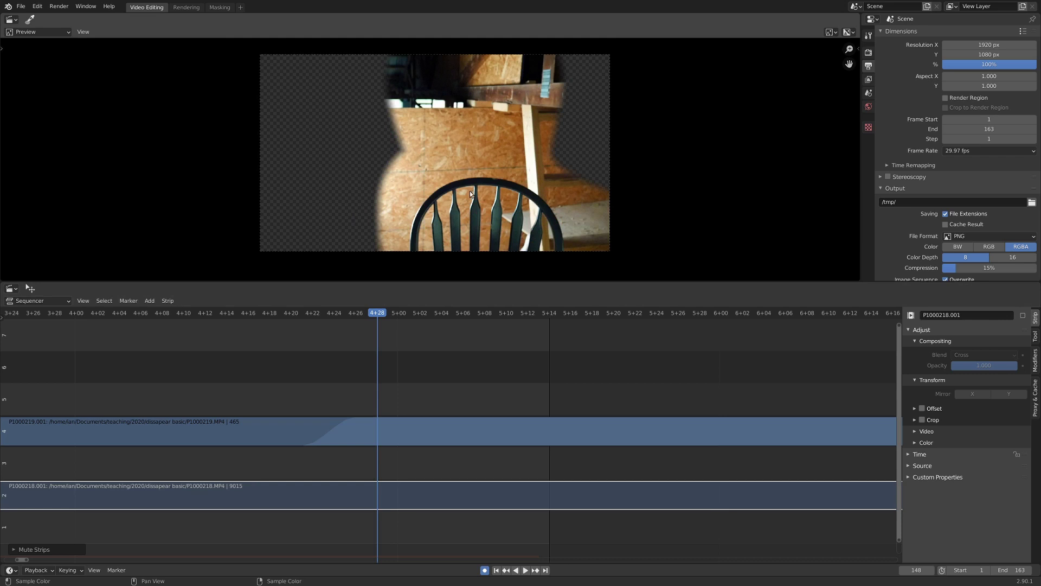
{"action": "left_click", "coordinate": [406, 424]}
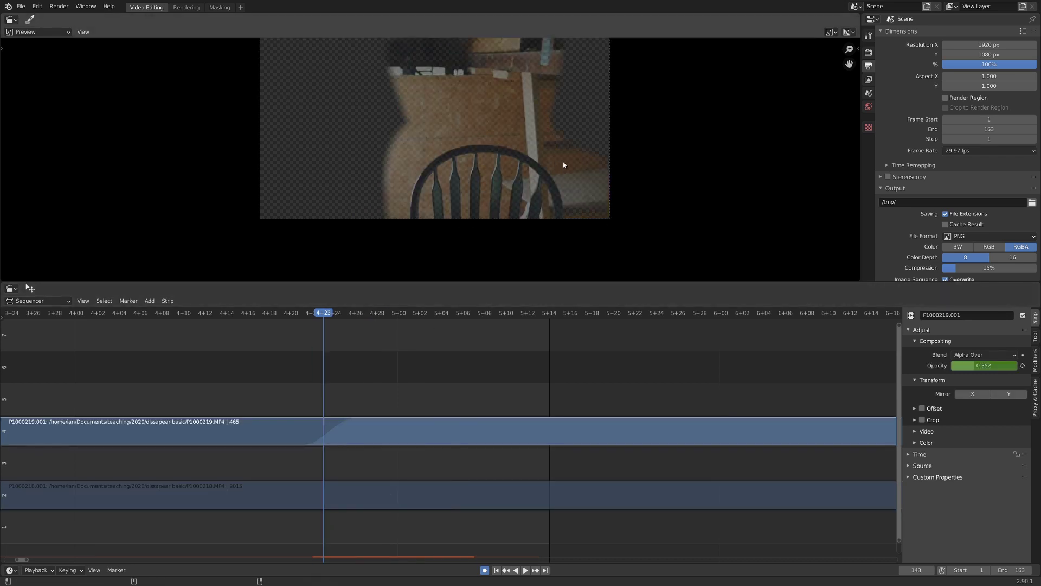
{"action": "key", "text": "Right"}
{"action": "key", "text": "Right"}
{"action": "key", "text": "Right"}
{"action": "middle_click_drag", "start_coordinate": [586, 167], "coordinate": [607, 209]}
{"action": "scroll", "coordinate": [605, 216], "scroll_direction": "down", "scroll_amount": 2, "text": "alt"}
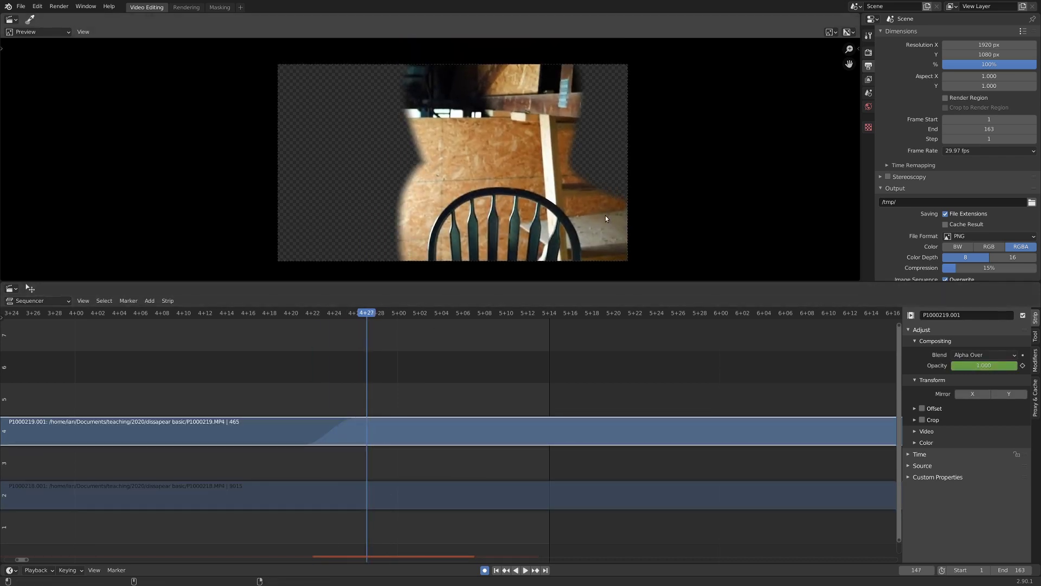
{"action": "left_click", "coordinate": [416, 487]}
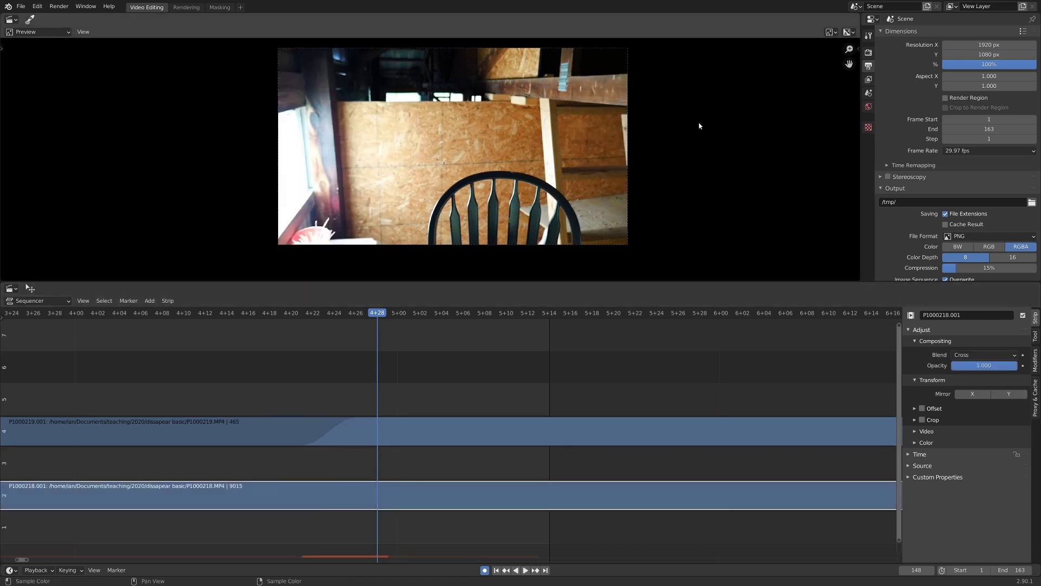
{"action": "middle_click_drag", "start_coordinate": [633, 212], "coordinate": [654, 243]}
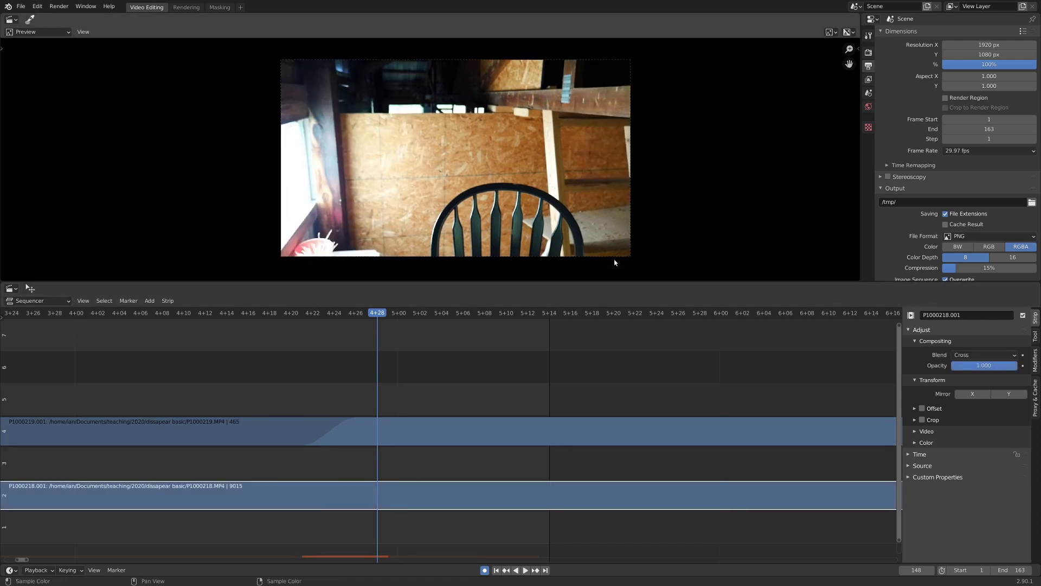